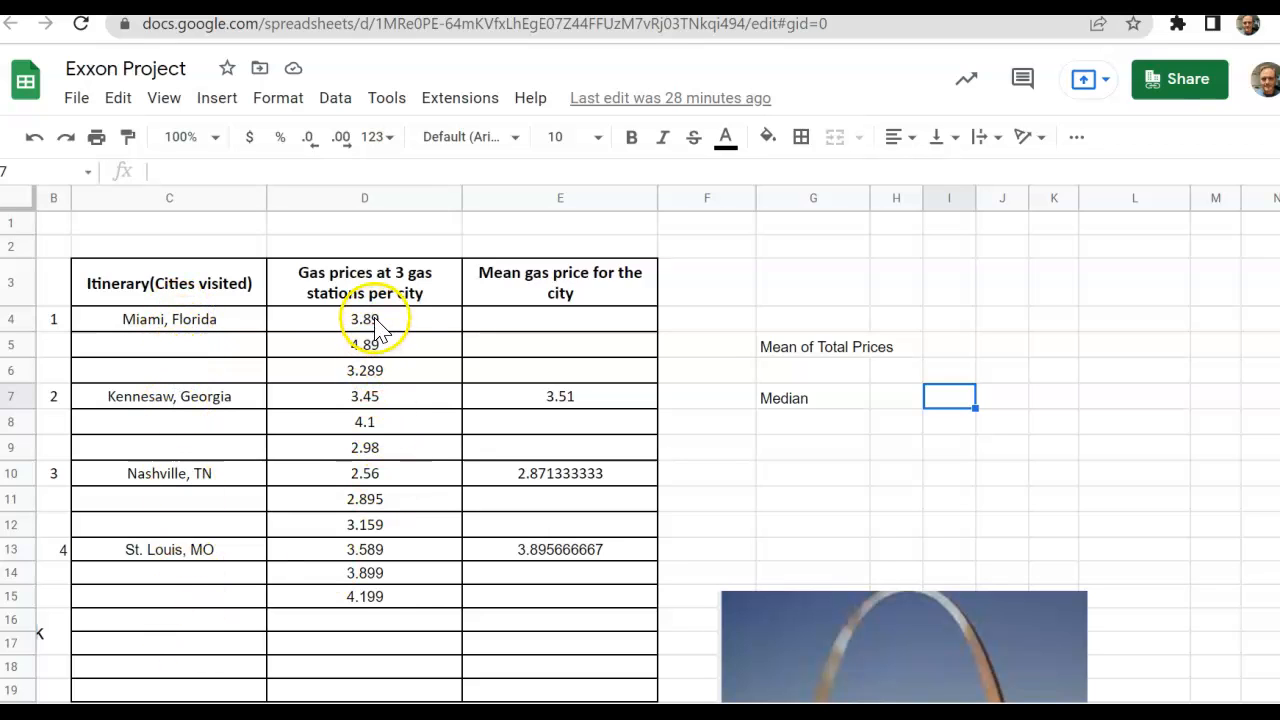
Step: Compute Miami's mean gas price in E4 with the AVERAGE function over D4:D6
{"action": "left_click", "coordinate": [550, 320]}
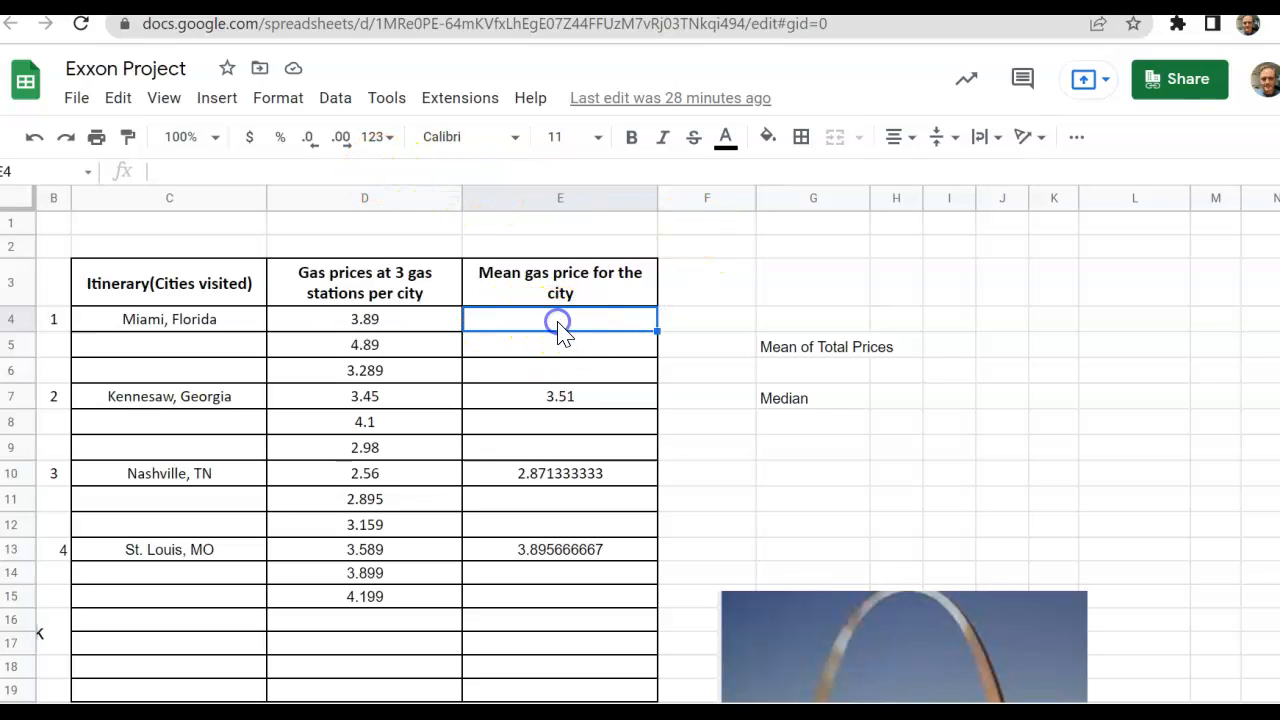
{"action": "left_click", "coordinate": [1077, 140]}
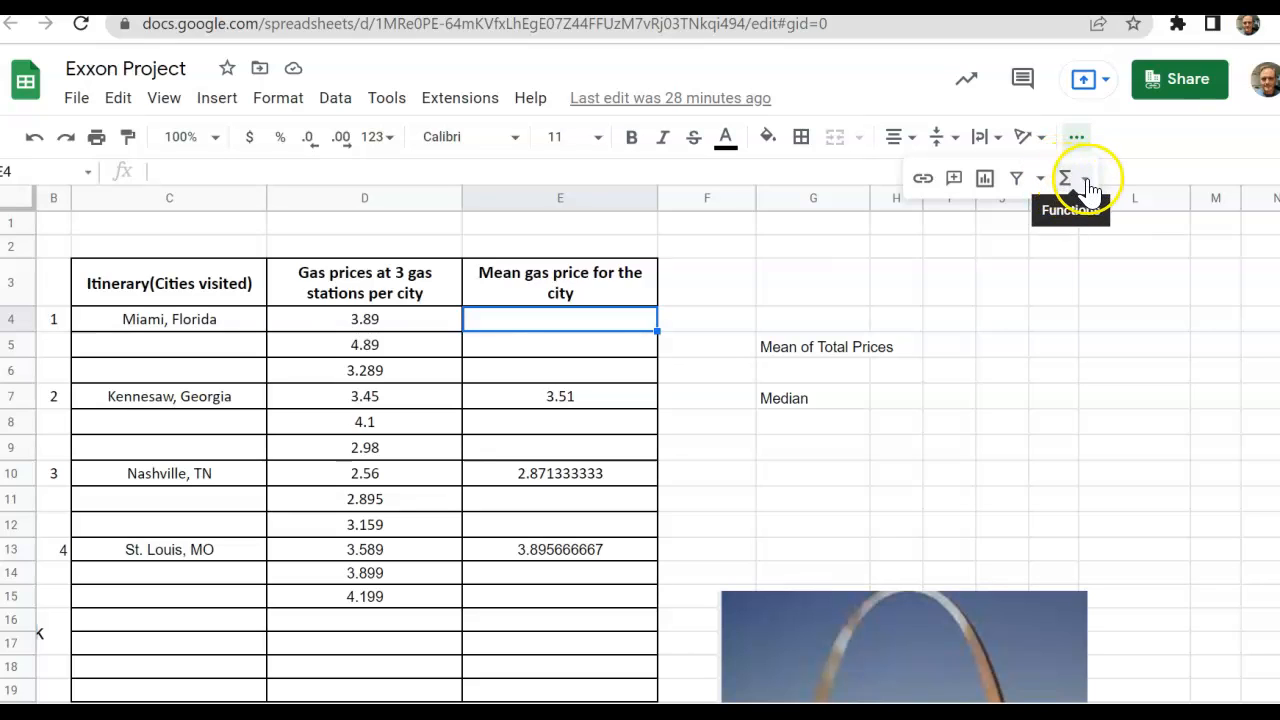
{"action": "left_click", "coordinate": [1086, 180]}
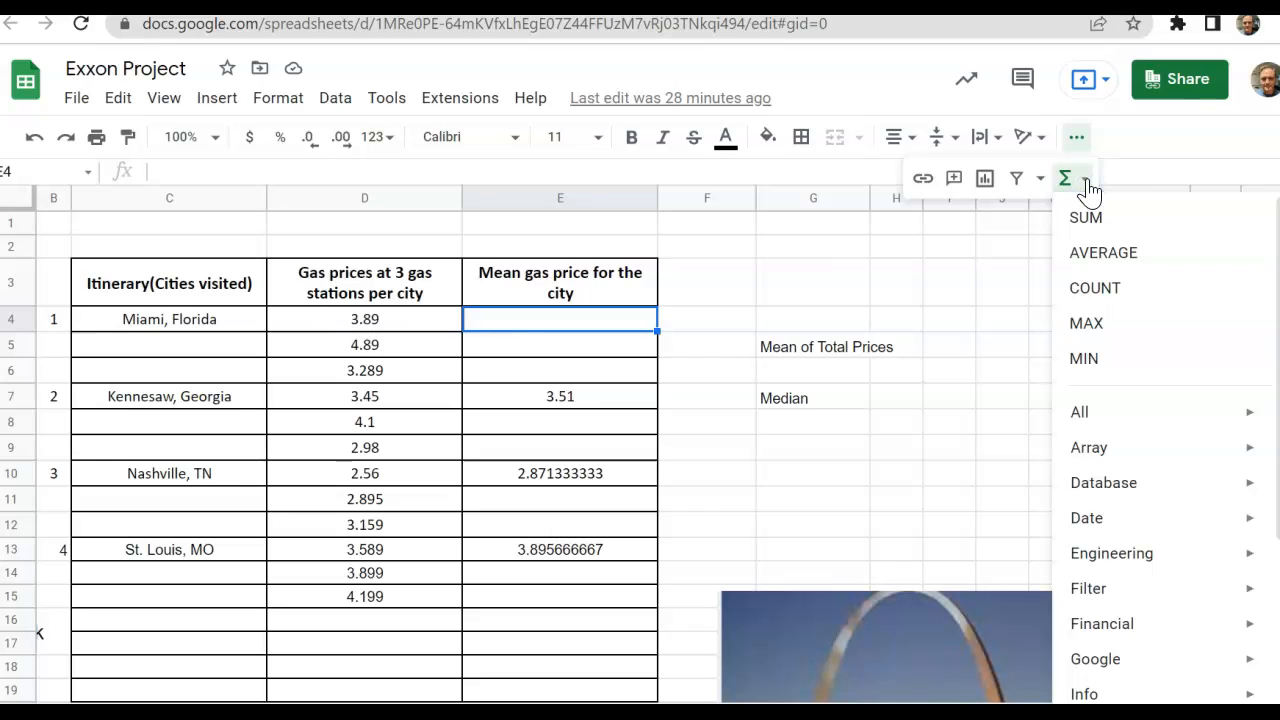
{"action": "left_click", "coordinate": [1116, 254]}
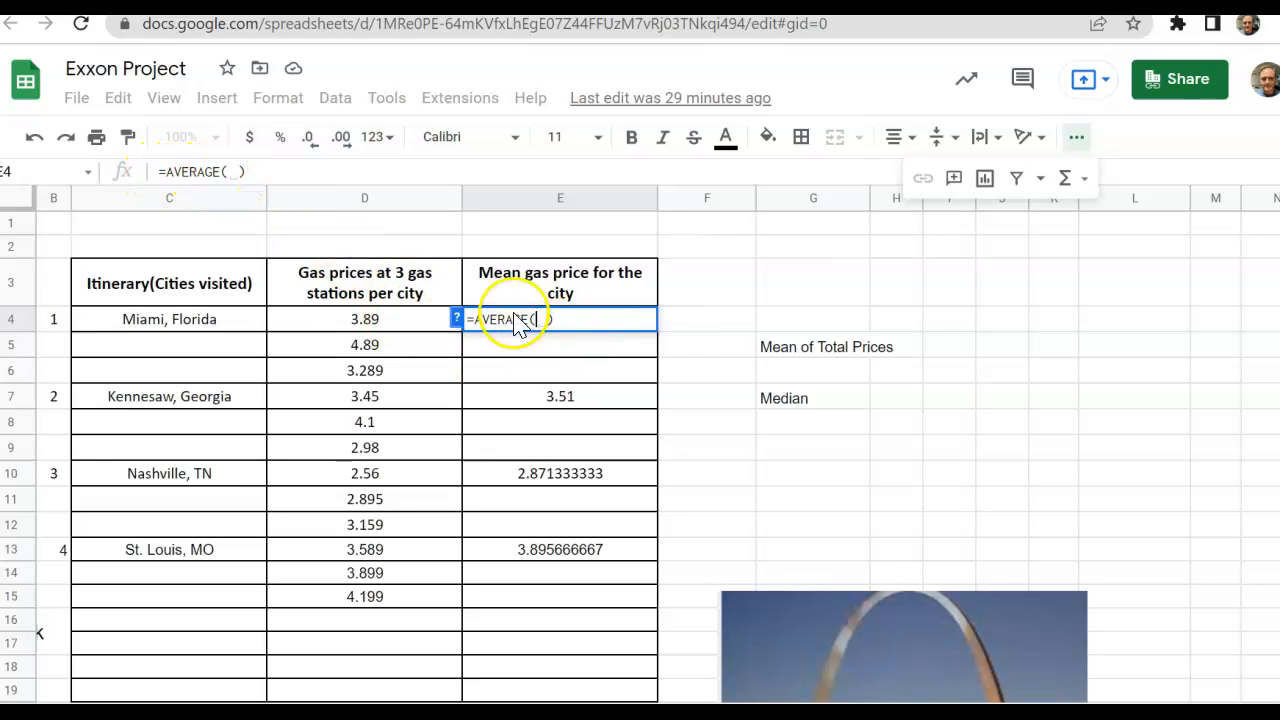
{"action": "left_click", "coordinate": [388, 319]}
{"action": "left_click_drag", "start_coordinate": [388, 319], "coordinate": [390, 369]}
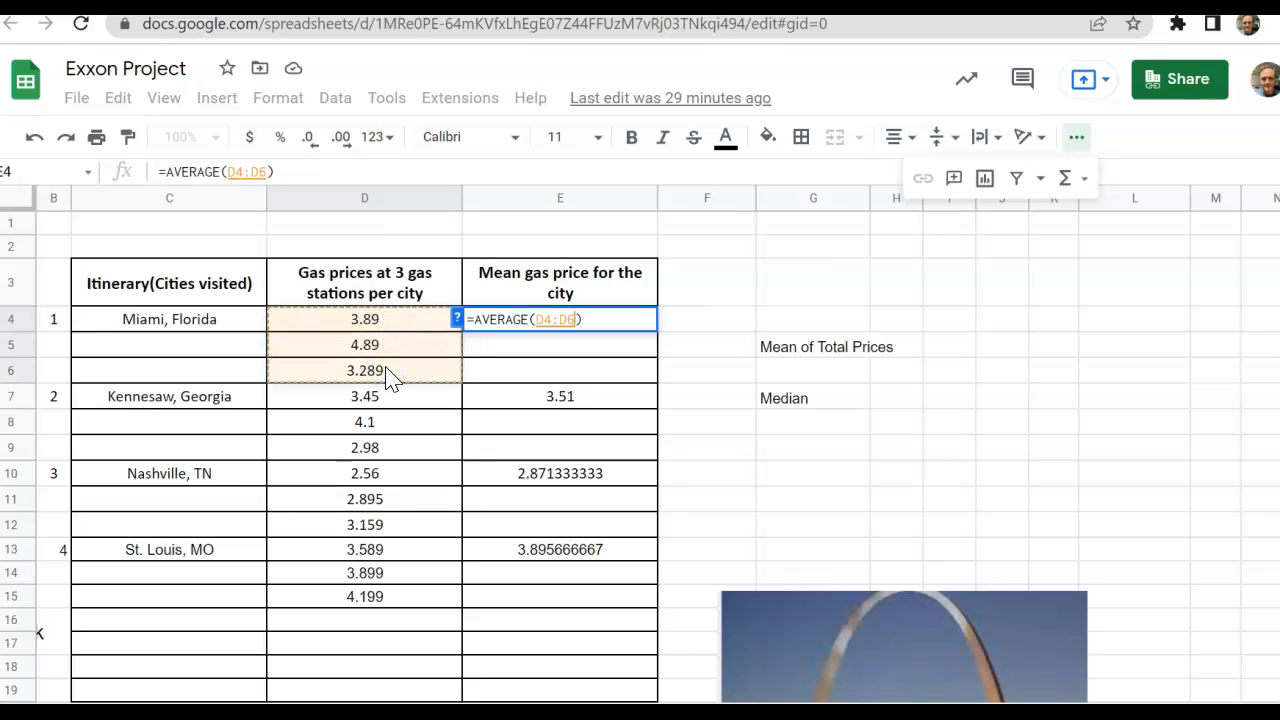
{"action": "key", "text": "Return"}
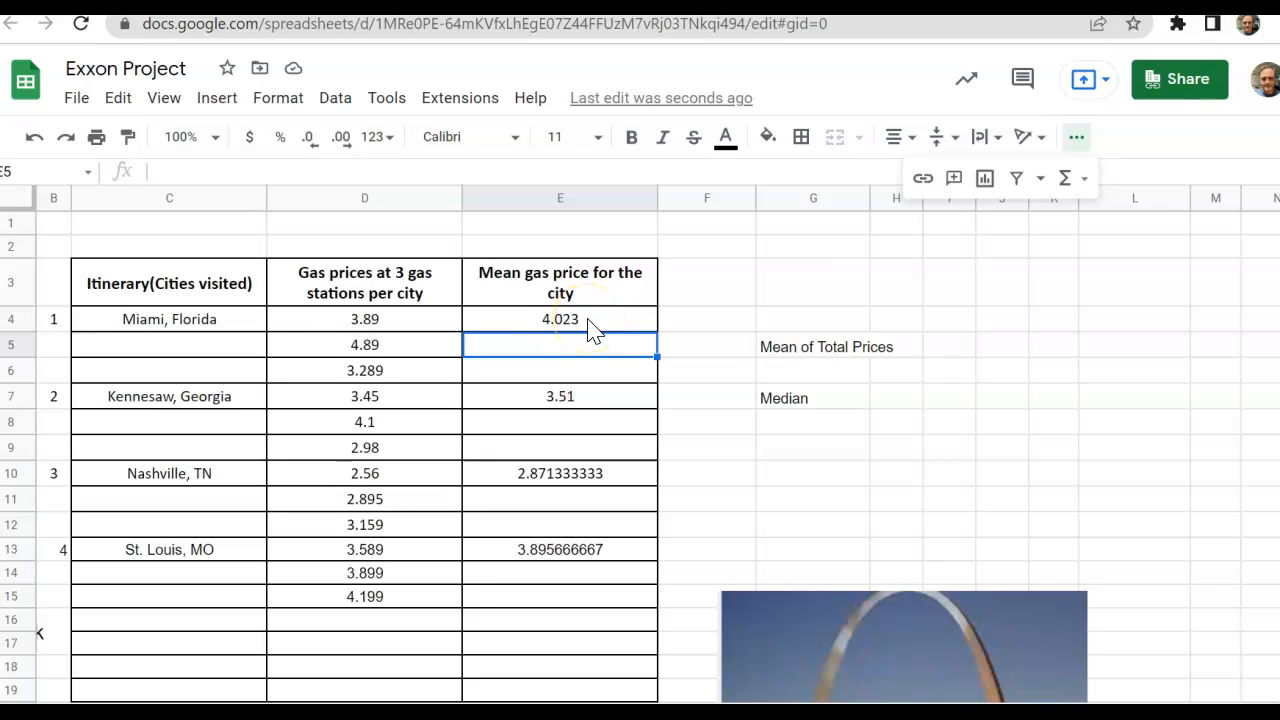
Step: Format the mean gas price cells E4:E19 with the two-decimal Number format
{"action": "left_click", "coordinate": [588, 322]}
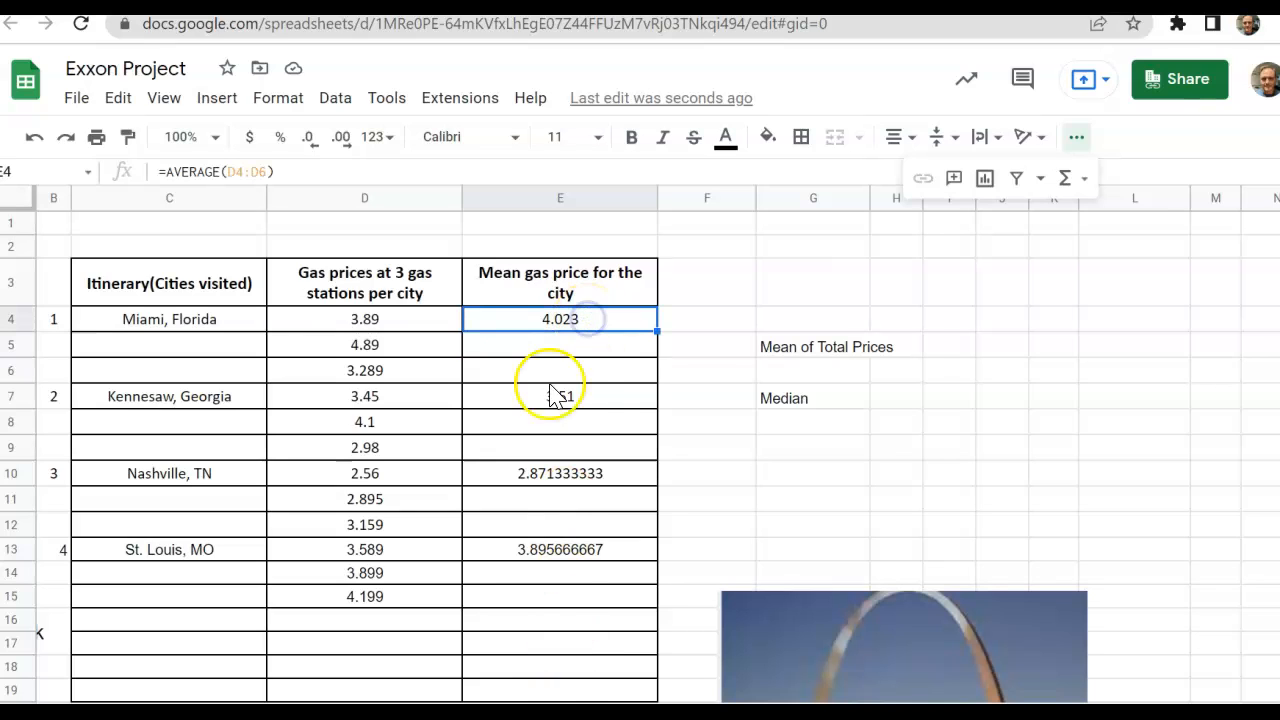
{"action": "left_click_drag", "start_coordinate": [586, 320], "coordinate": [586, 691]}
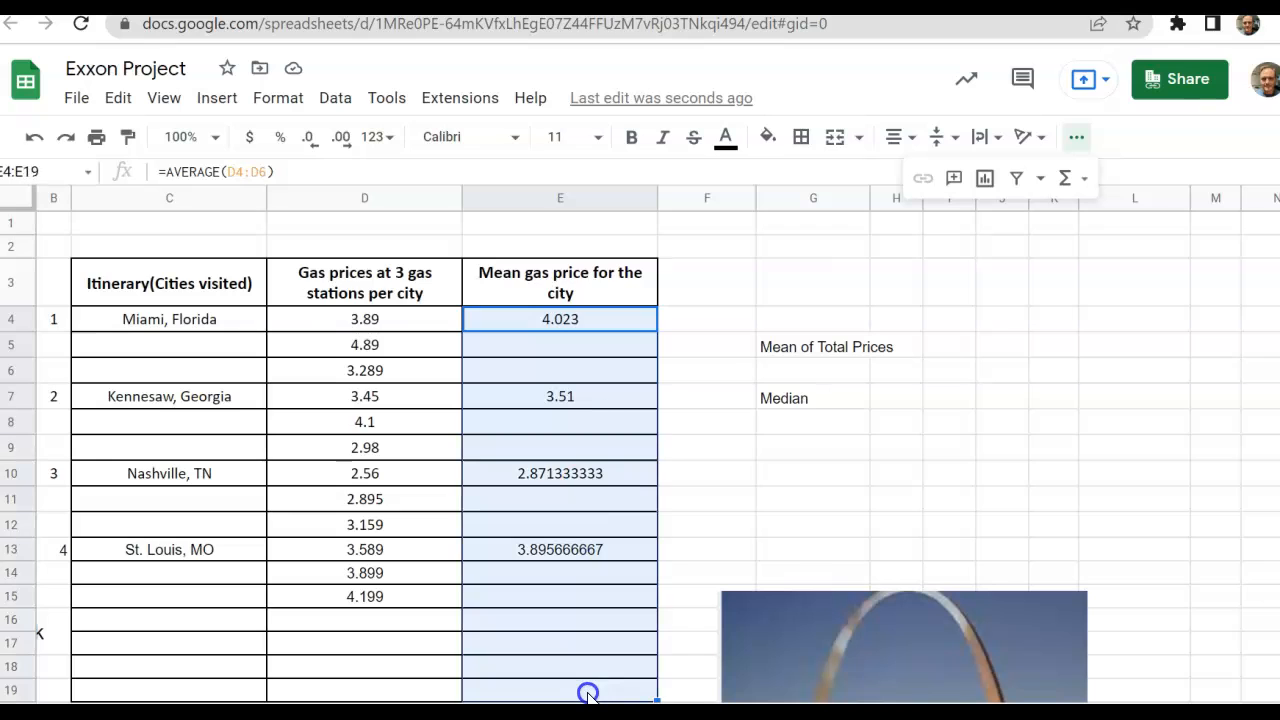
{"action": "left_click", "coordinate": [276, 97]}
{"action": "mouse_move", "coordinate": [308, 198]}
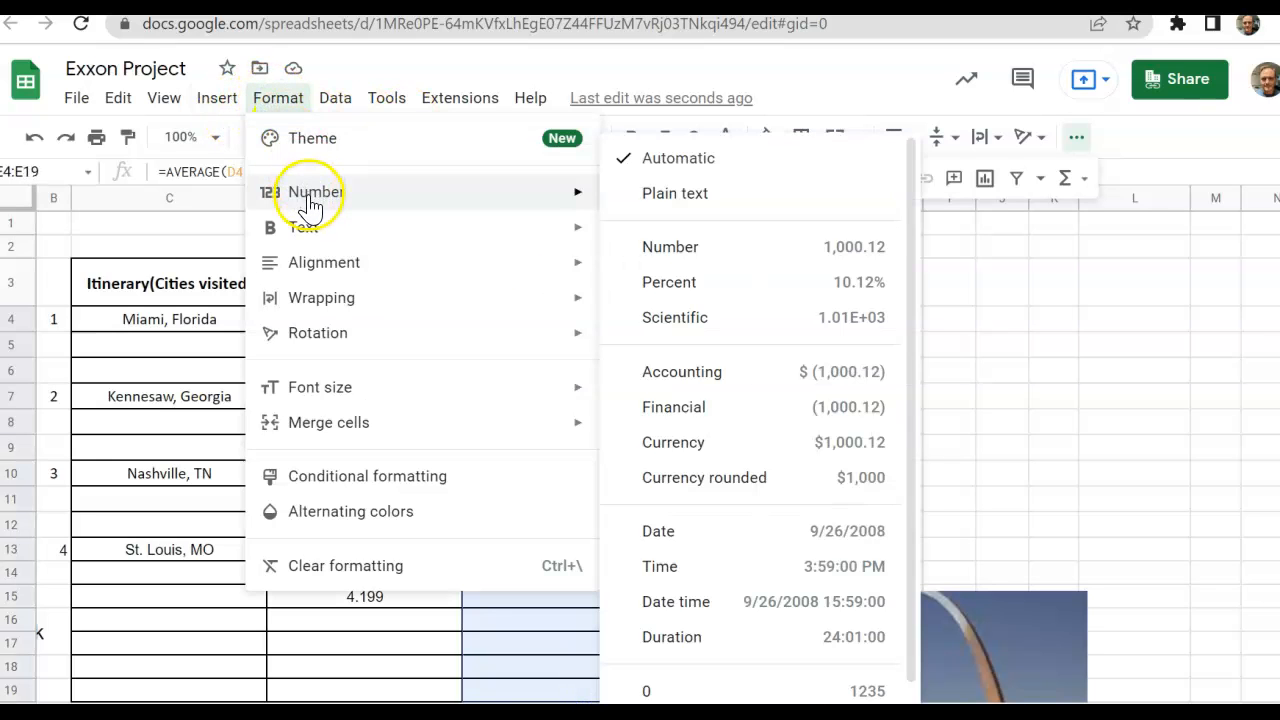
{"action": "left_click", "coordinate": [689, 249]}
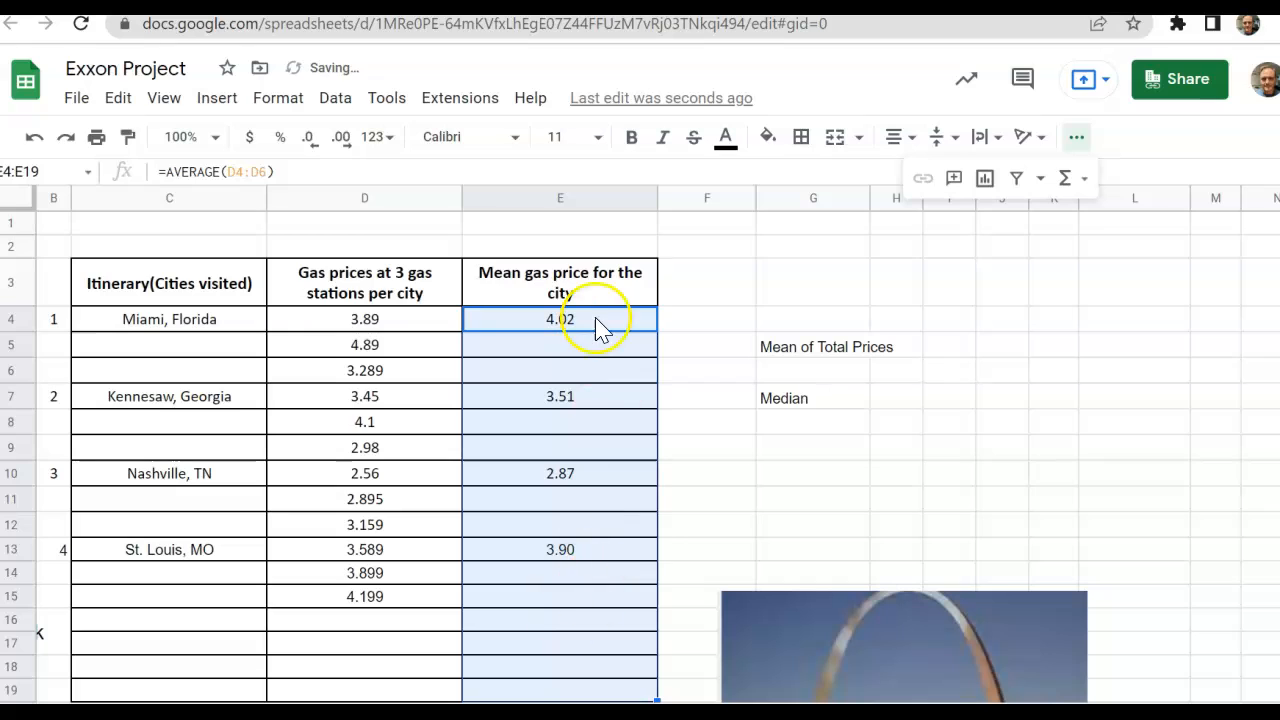
{"action": "left_click", "coordinate": [598, 369]}
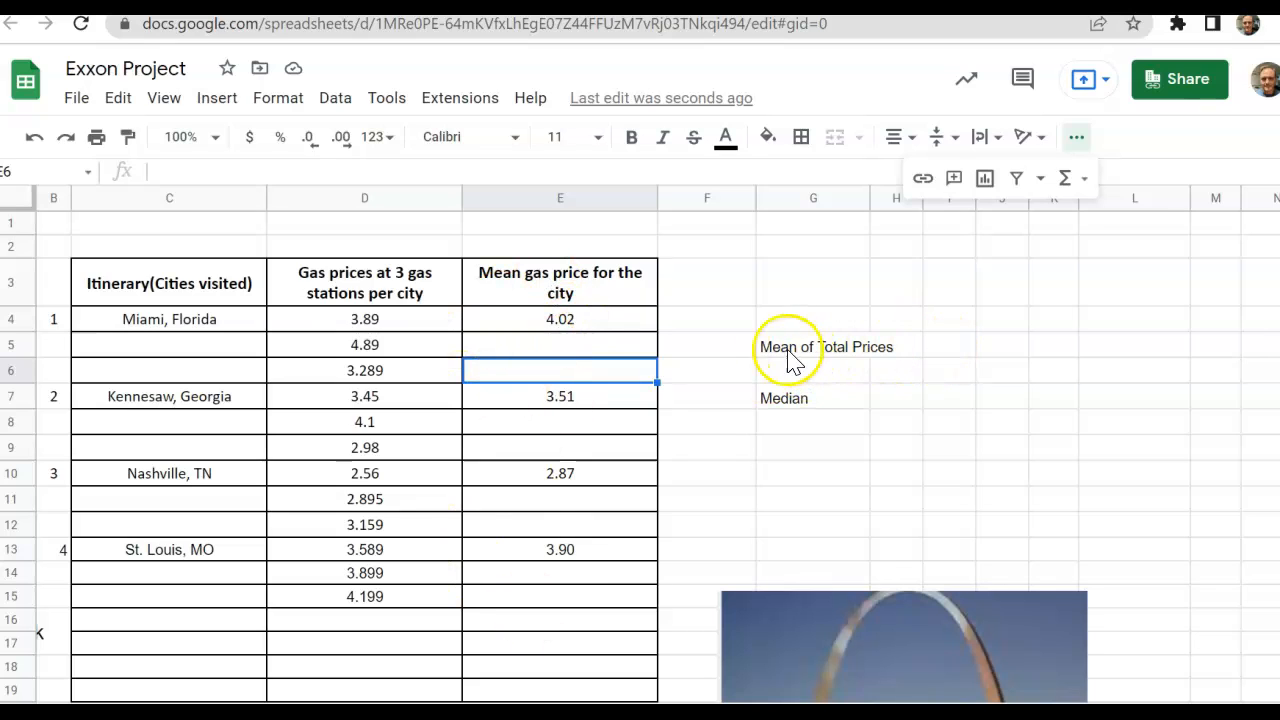
Step: Calculate the Mean of Total Prices in I5 with the AVERAGE function over the city means E4:E15
{"action": "left_click", "coordinate": [955, 350]}
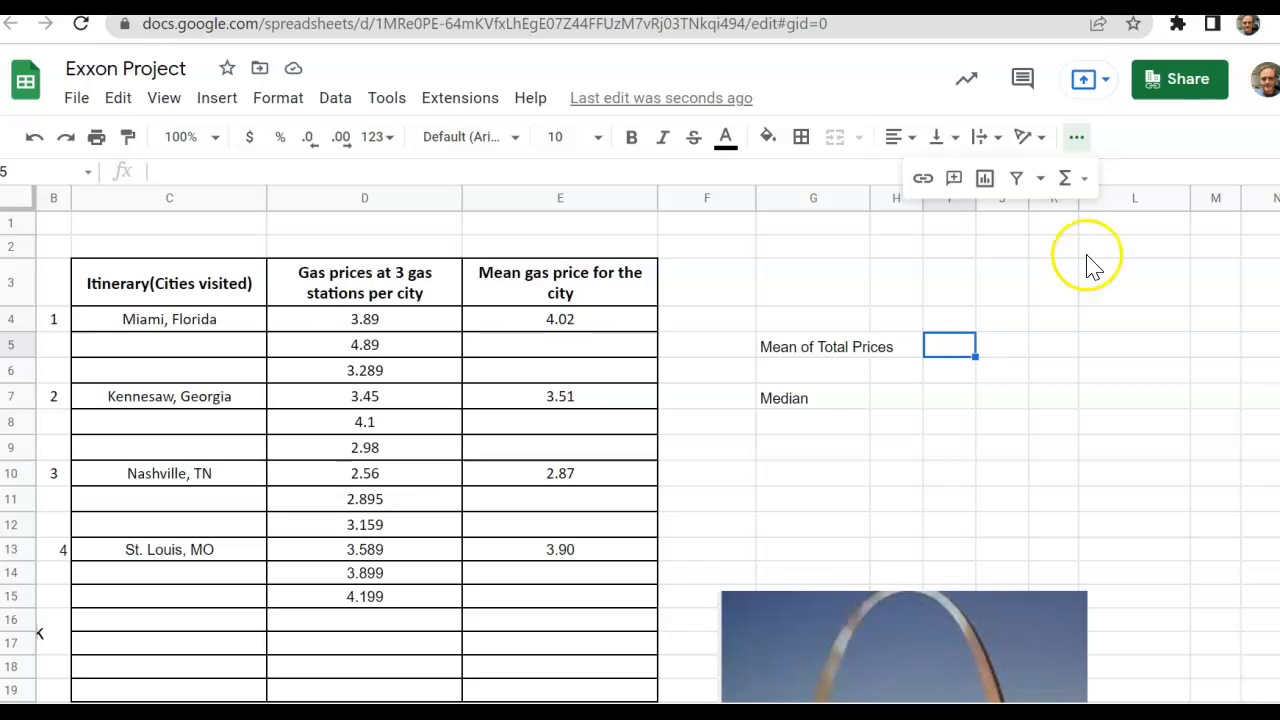
{"action": "left_click", "coordinate": [1084, 180]}
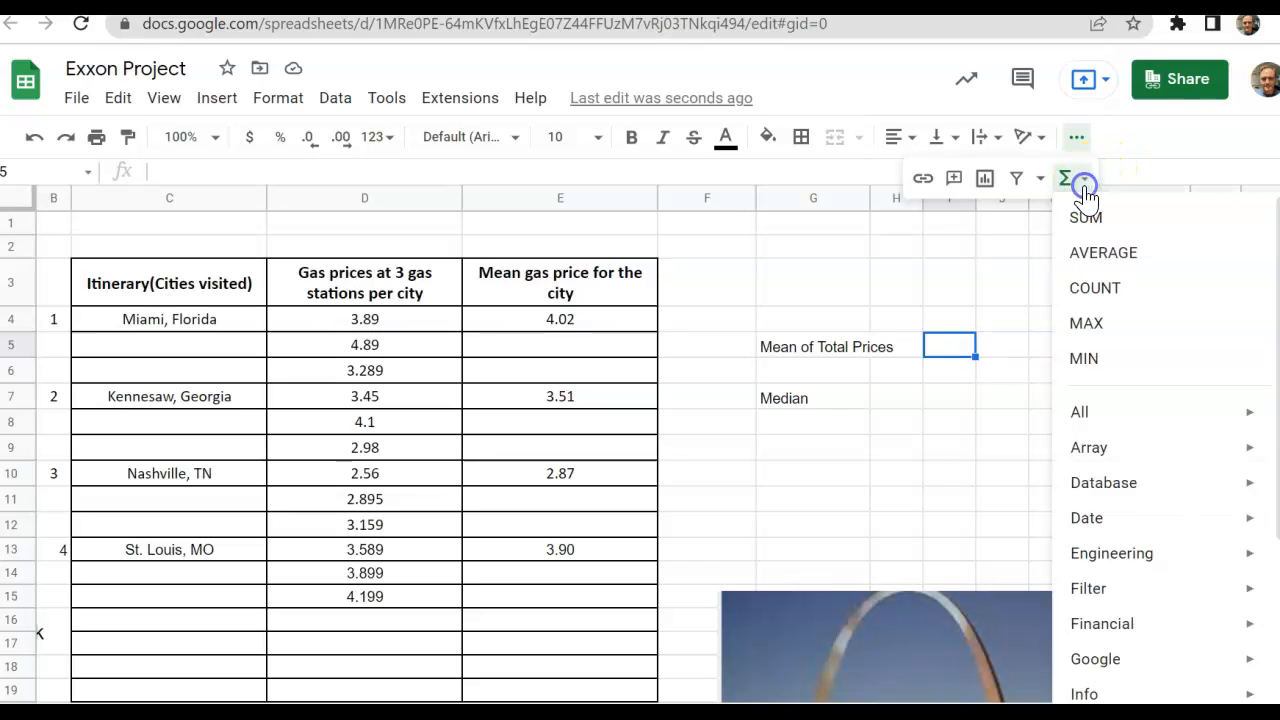
{"action": "left_click", "coordinate": [1102, 246]}
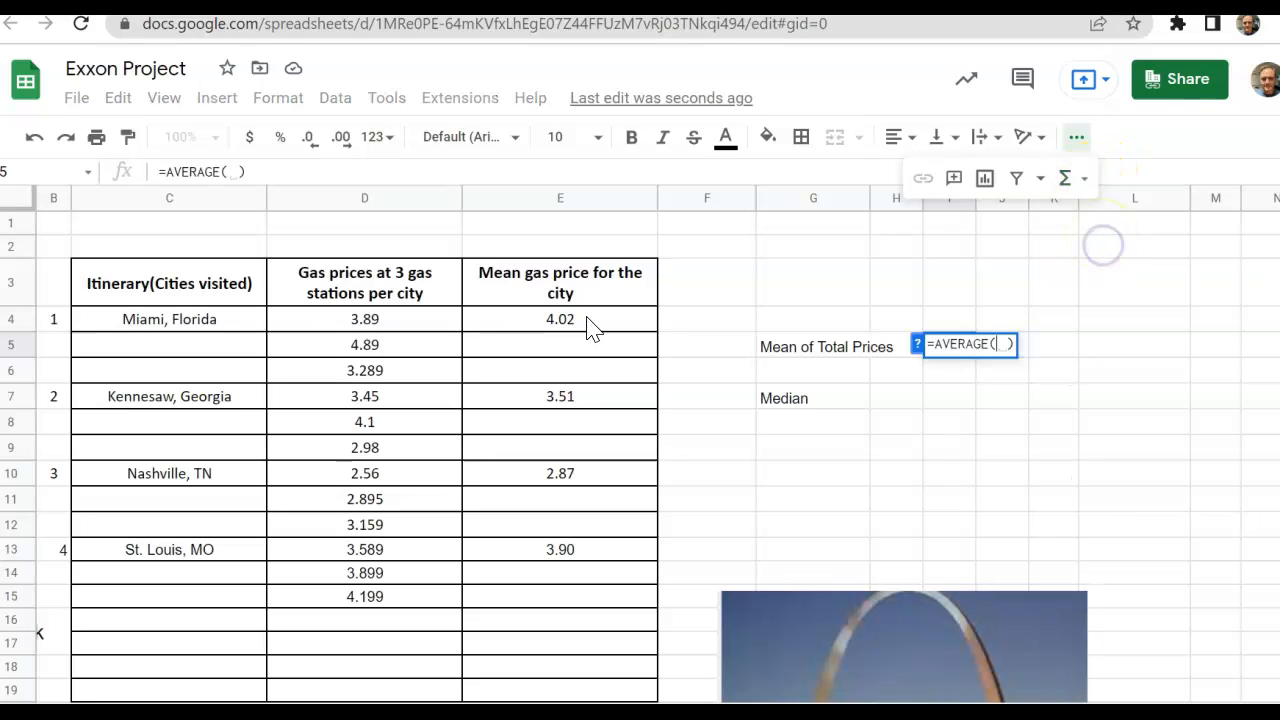
{"action": "left_click_drag", "start_coordinate": [588, 322], "coordinate": [588, 604]}
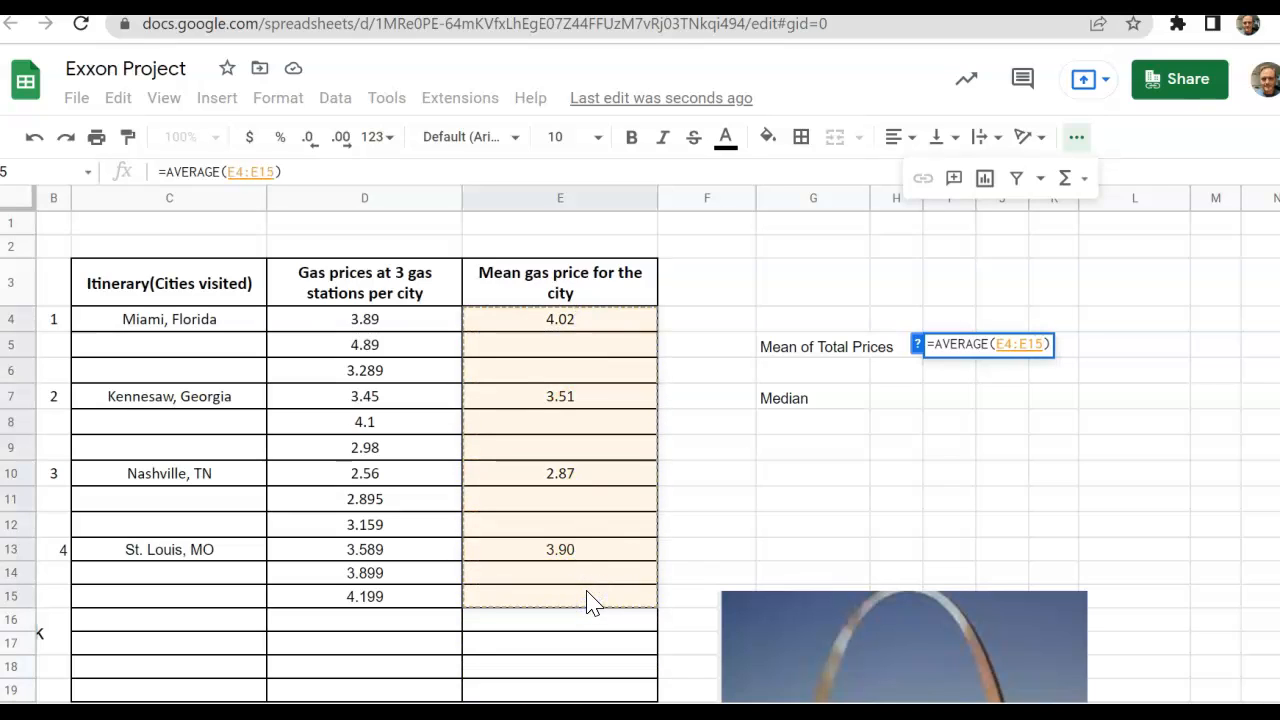
{"action": "key", "text": "Return"}
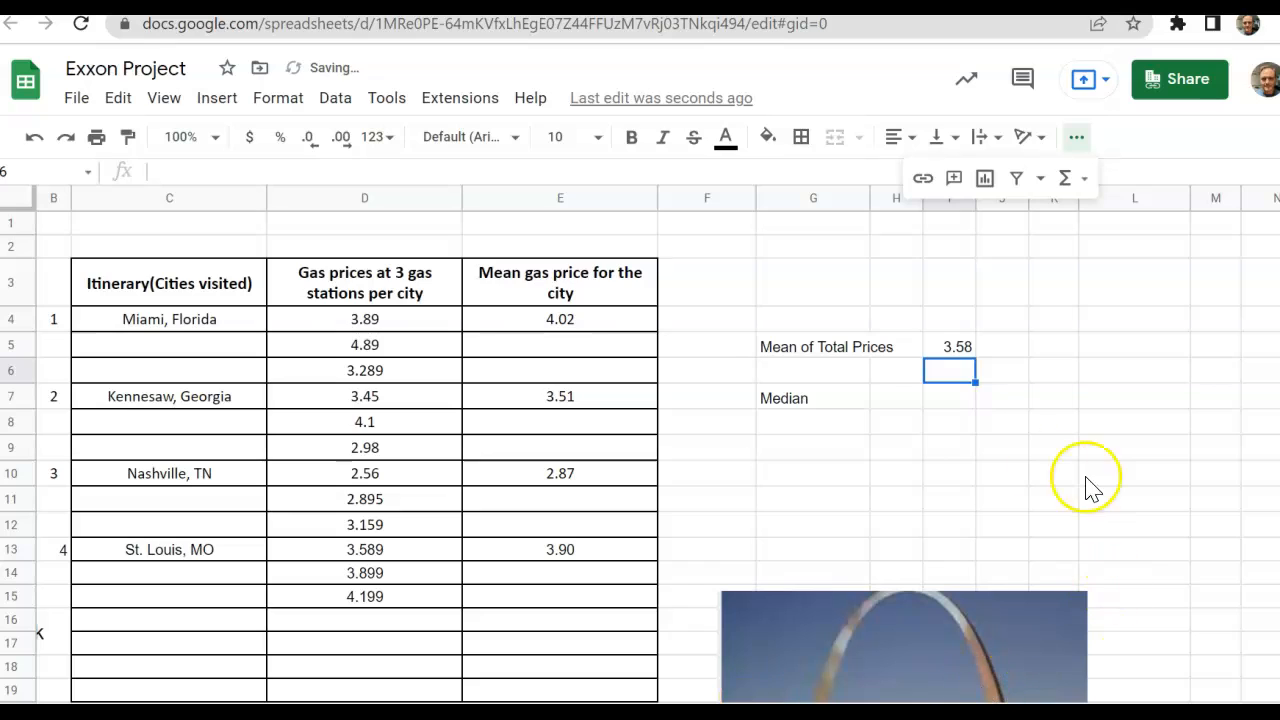
Step: Calculate the median of the city means in I7 with a MEDIAN formula over E4:E16
{"action": "left_click", "coordinate": [958, 399]}
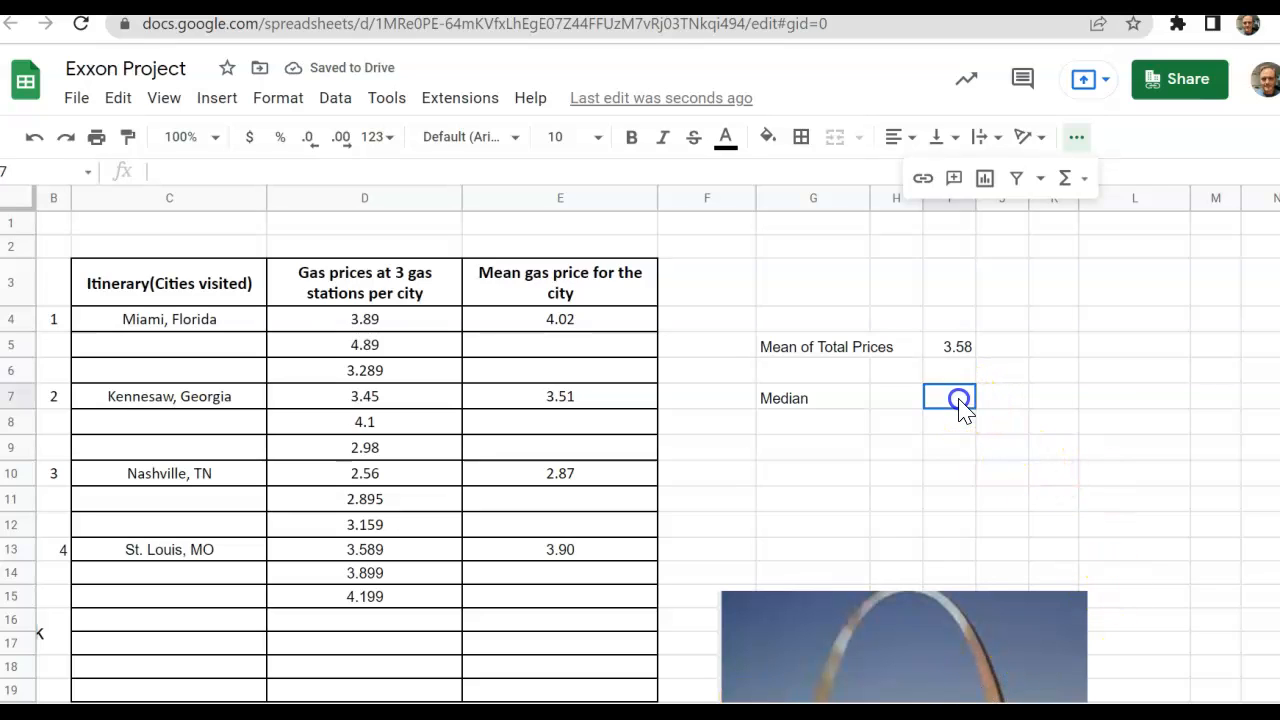
{"action": "left_click", "coordinate": [256, 170]}
{"action": "type", "text": "=me"}
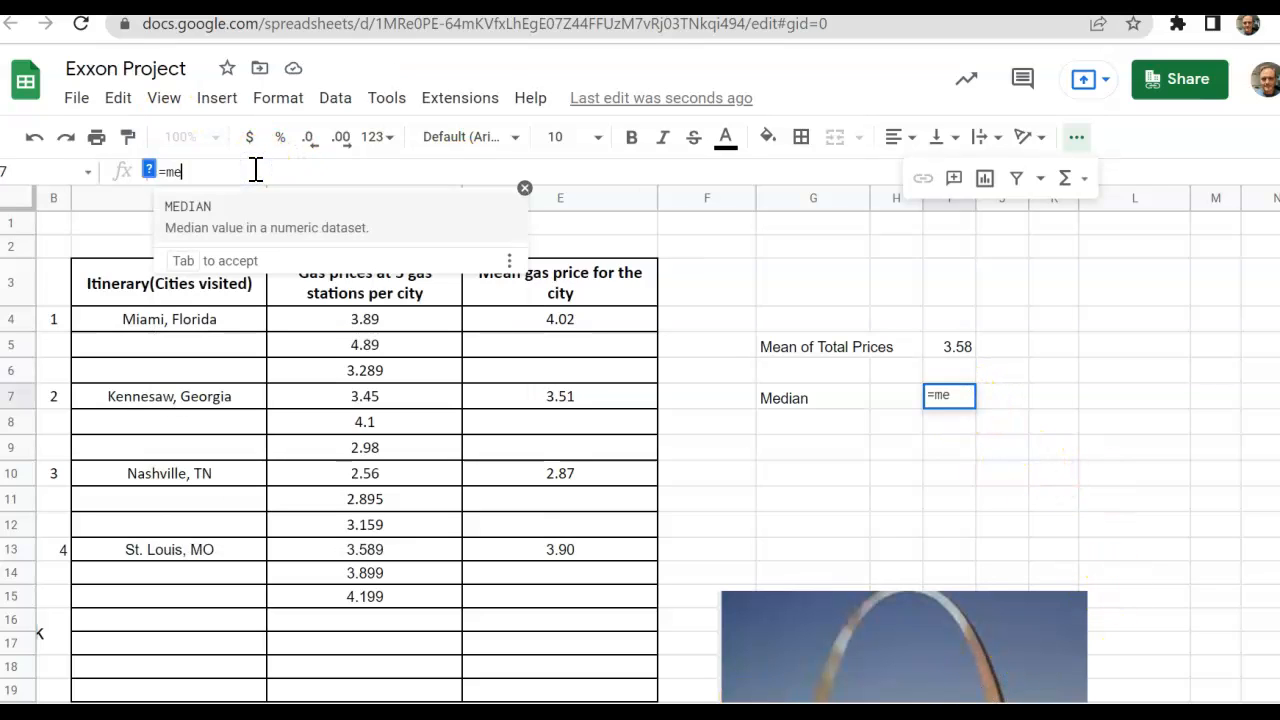
{"action": "type", "text": "dian("}
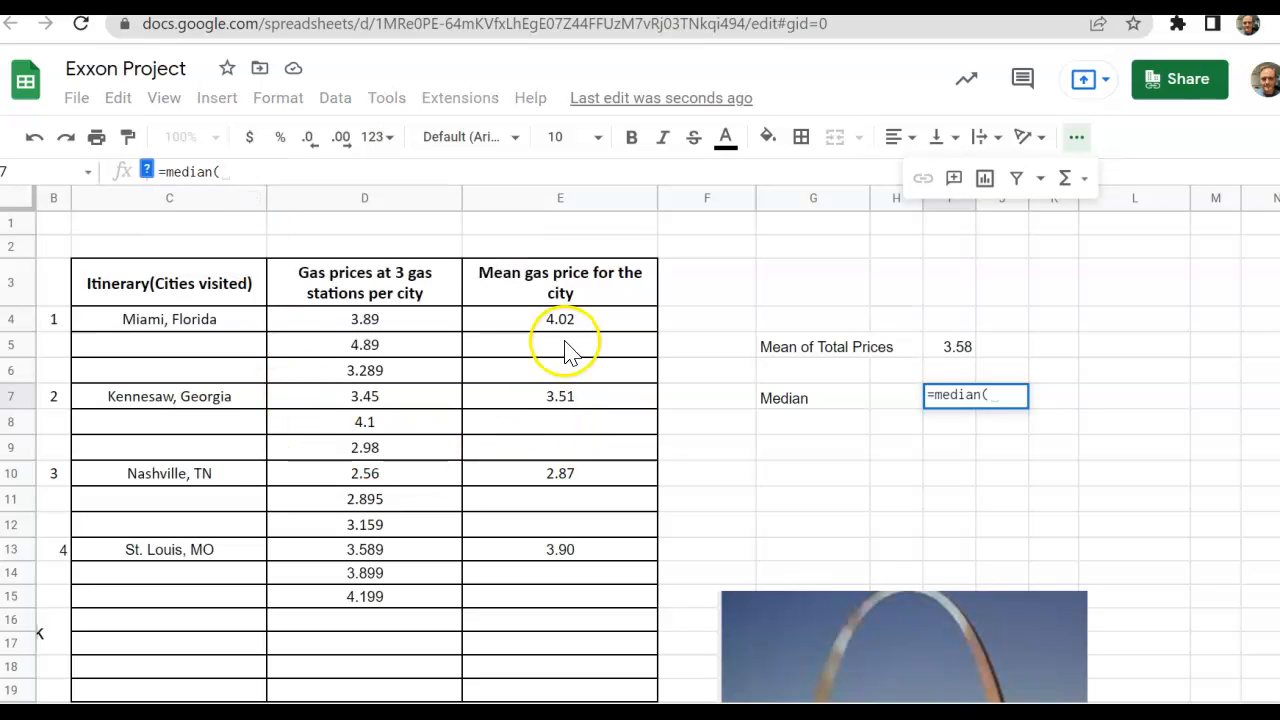
{"action": "left_click_drag", "start_coordinate": [571, 330], "coordinate": [576, 628]}
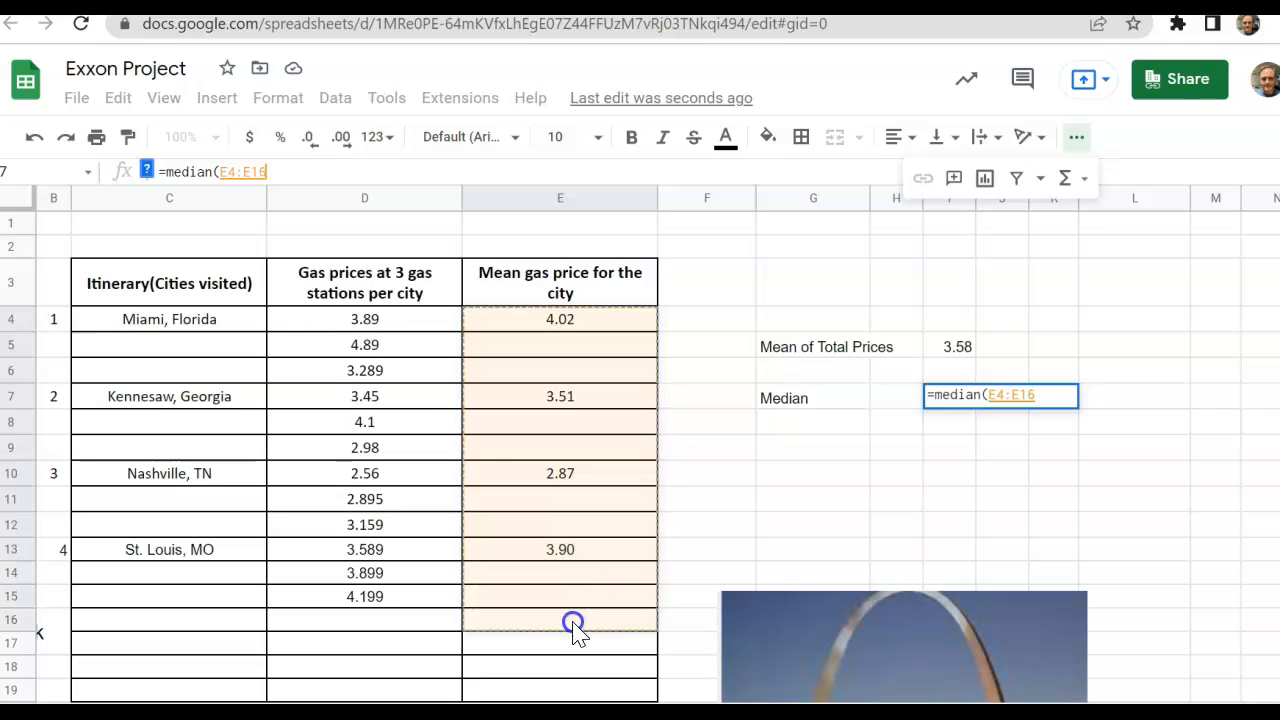
{"action": "key", "text": "Return"}
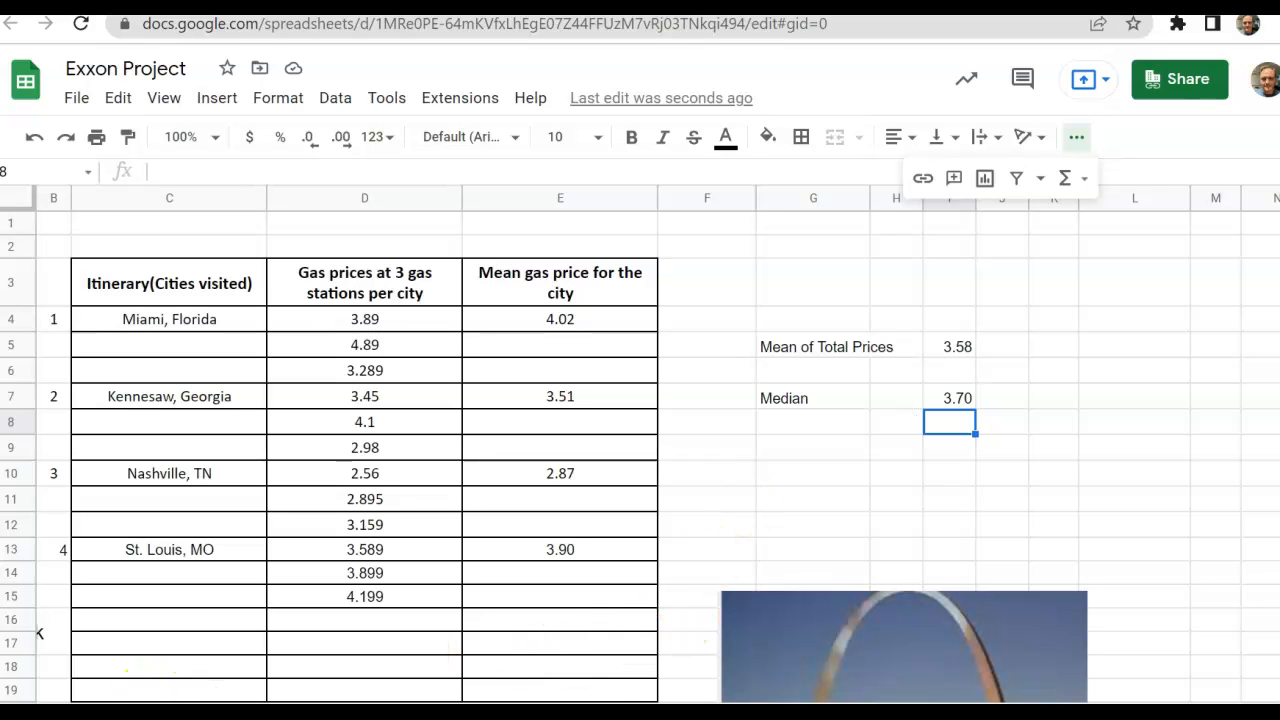
{"action": "scroll", "coordinate": [126, 671], "scroll_direction": "right", "scroll_amount": 1}
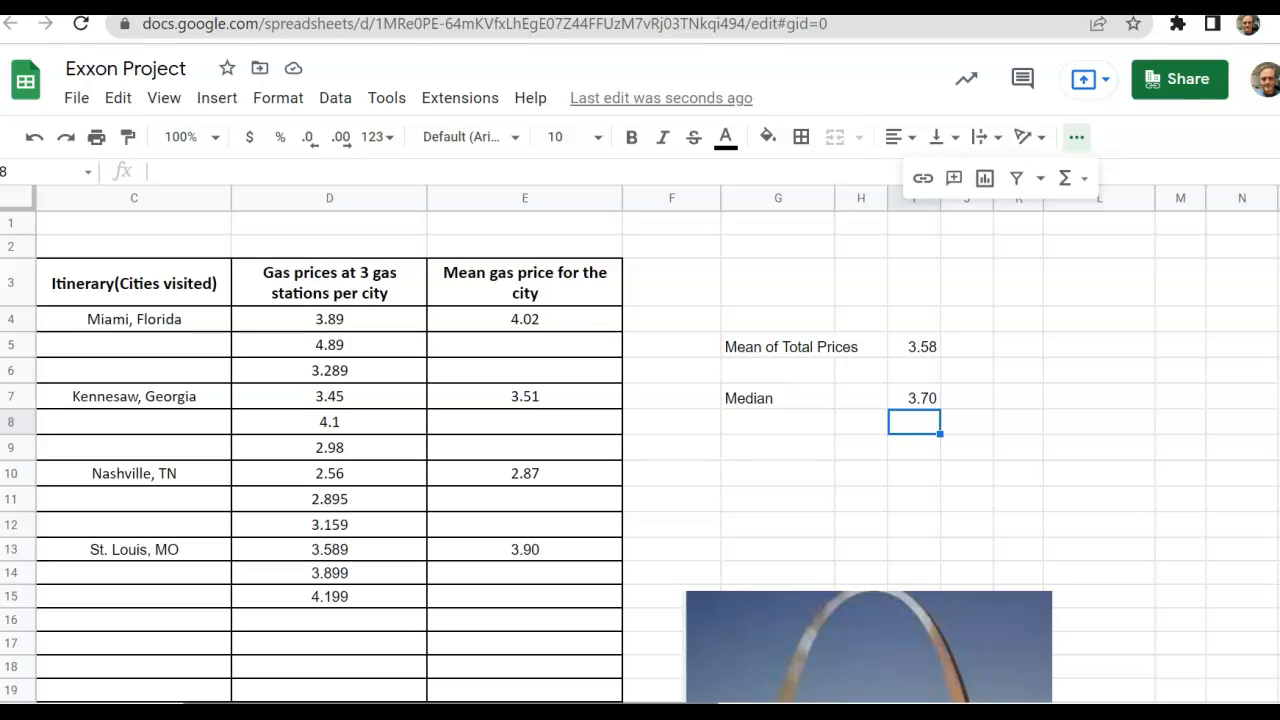
{"action": "left_click", "coordinate": [766, 451]}
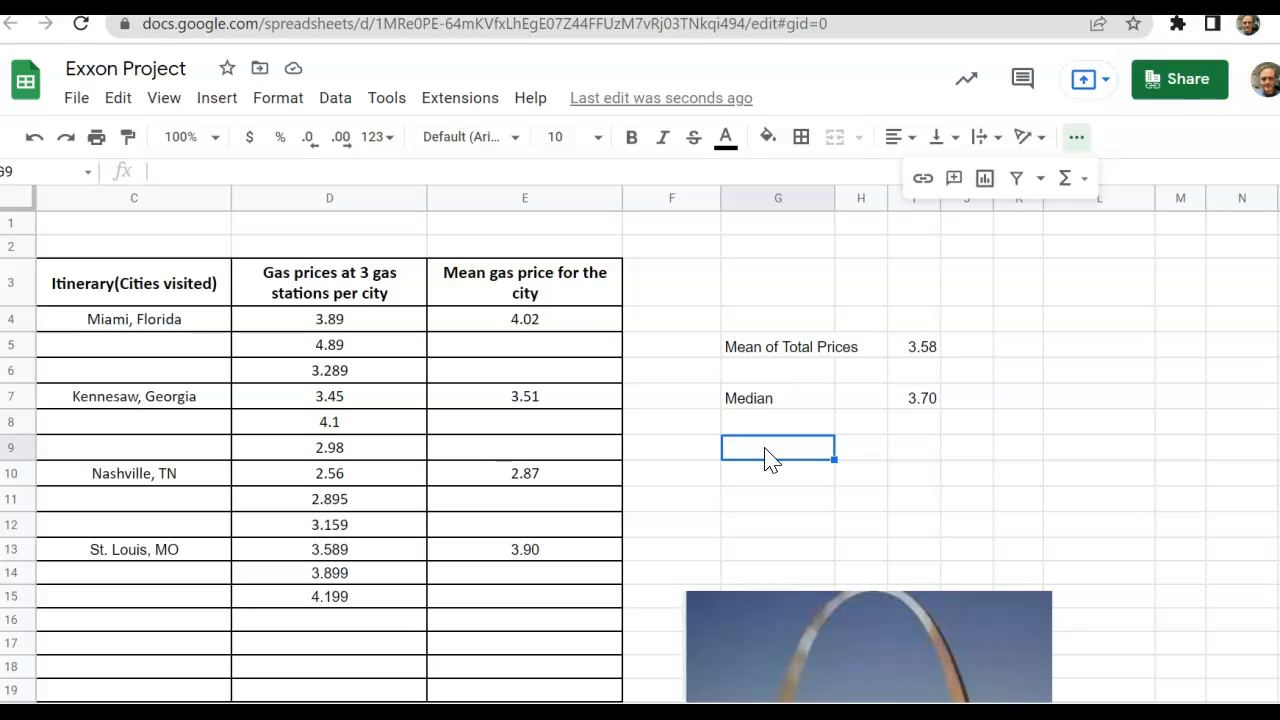
{"action": "left_click", "coordinate": [751, 480]}
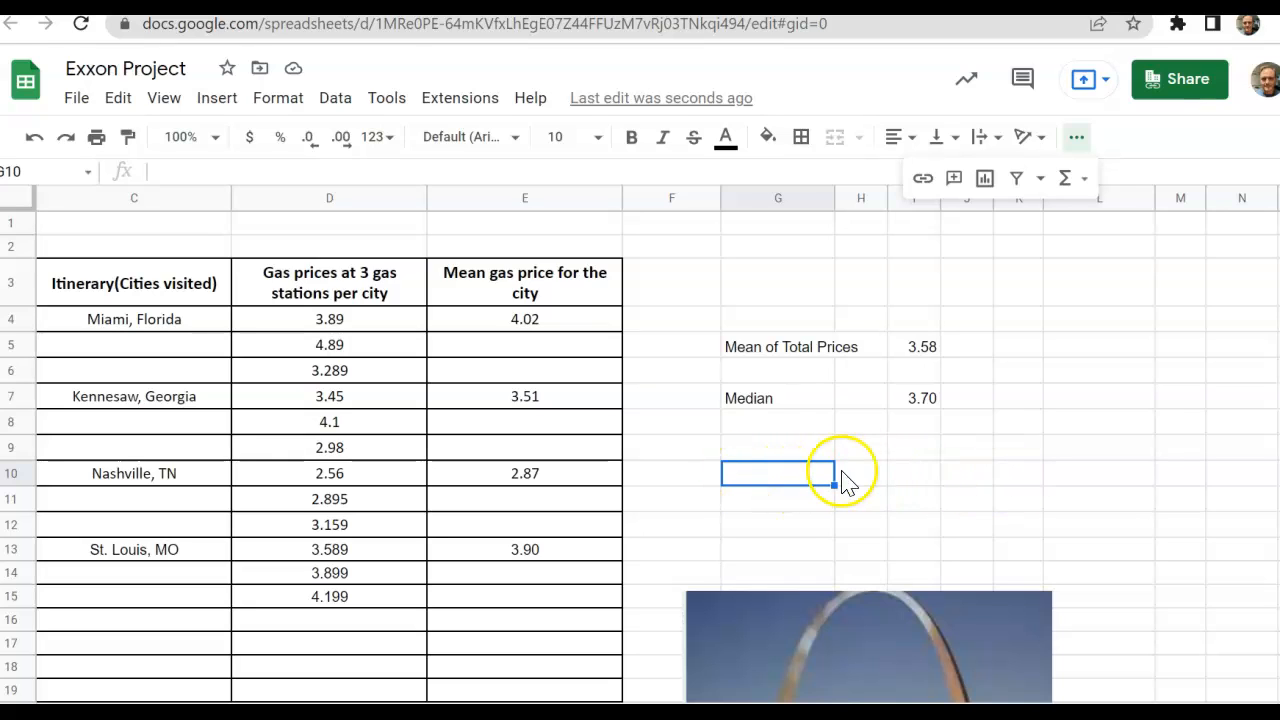
{"action": "left_click", "coordinate": [781, 479]}
{"action": "left_click_drag", "start_coordinate": [781, 479], "coordinate": [1015, 483]}
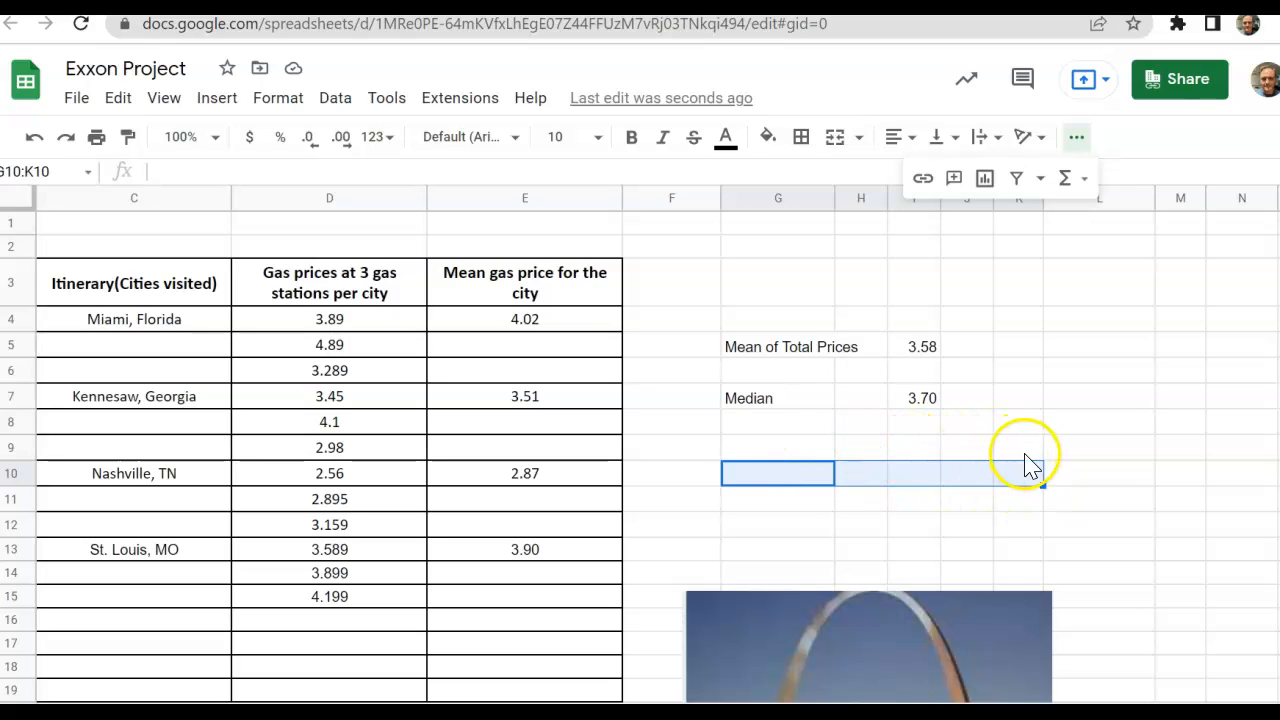
{"action": "left_click", "coordinate": [866, 471], "text": "shift"}
{"action": "left_click_drag", "start_coordinate": [868, 478], "coordinate": [1004, 474]}
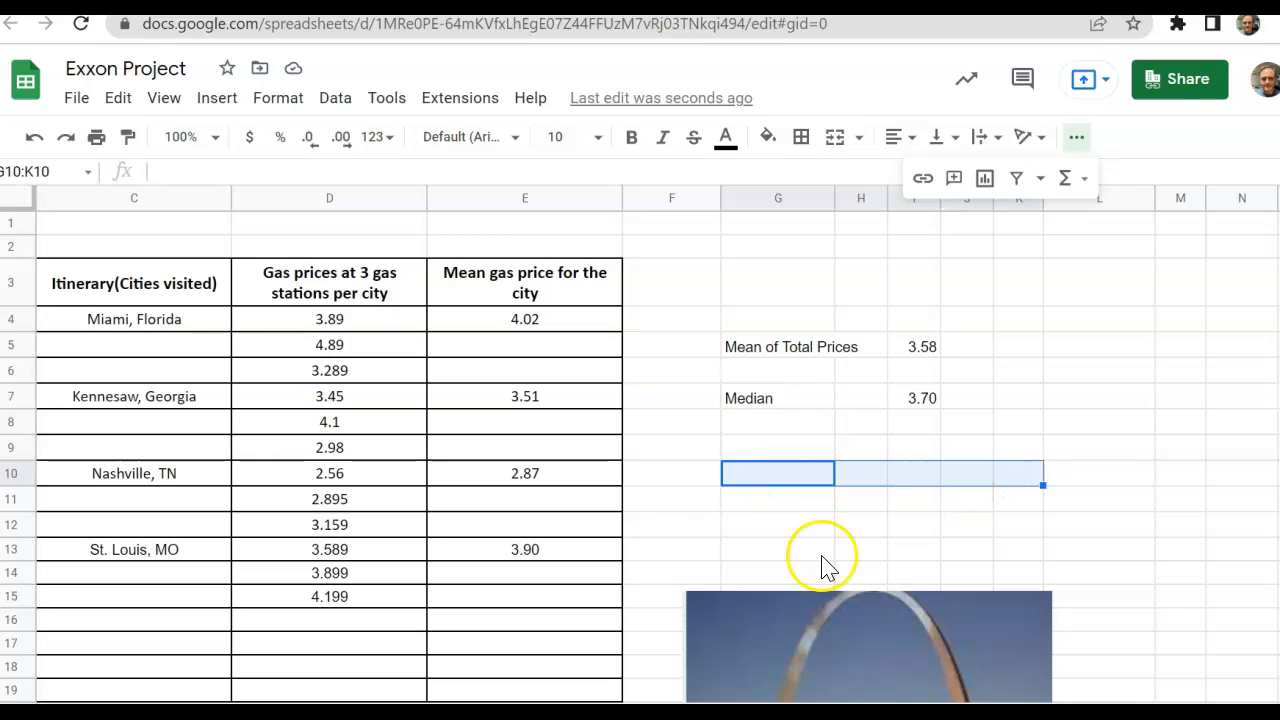
Step: Enter the row label "Gas Prices" in cell G10, below the Median row
{"action": "left_click", "coordinate": [772, 479]}
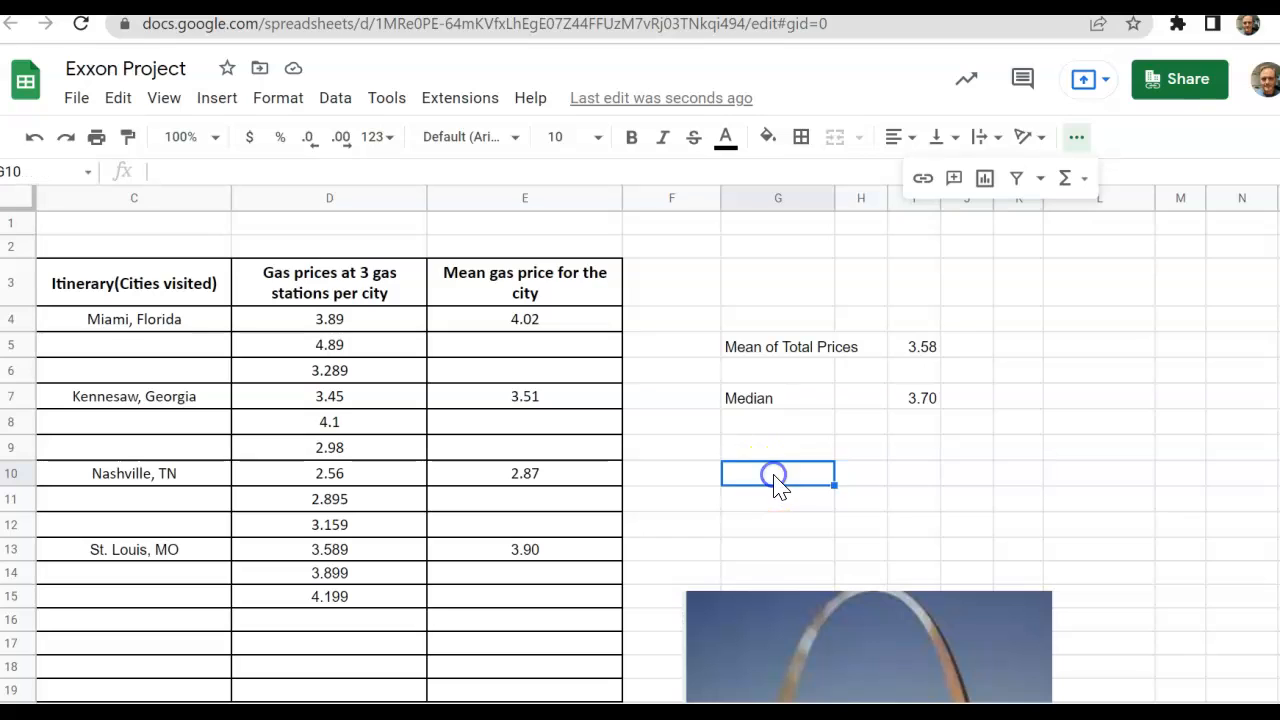
{"action": "left_click", "coordinate": [778, 476]}
{"action": "type", "text": "Gas Prices"}
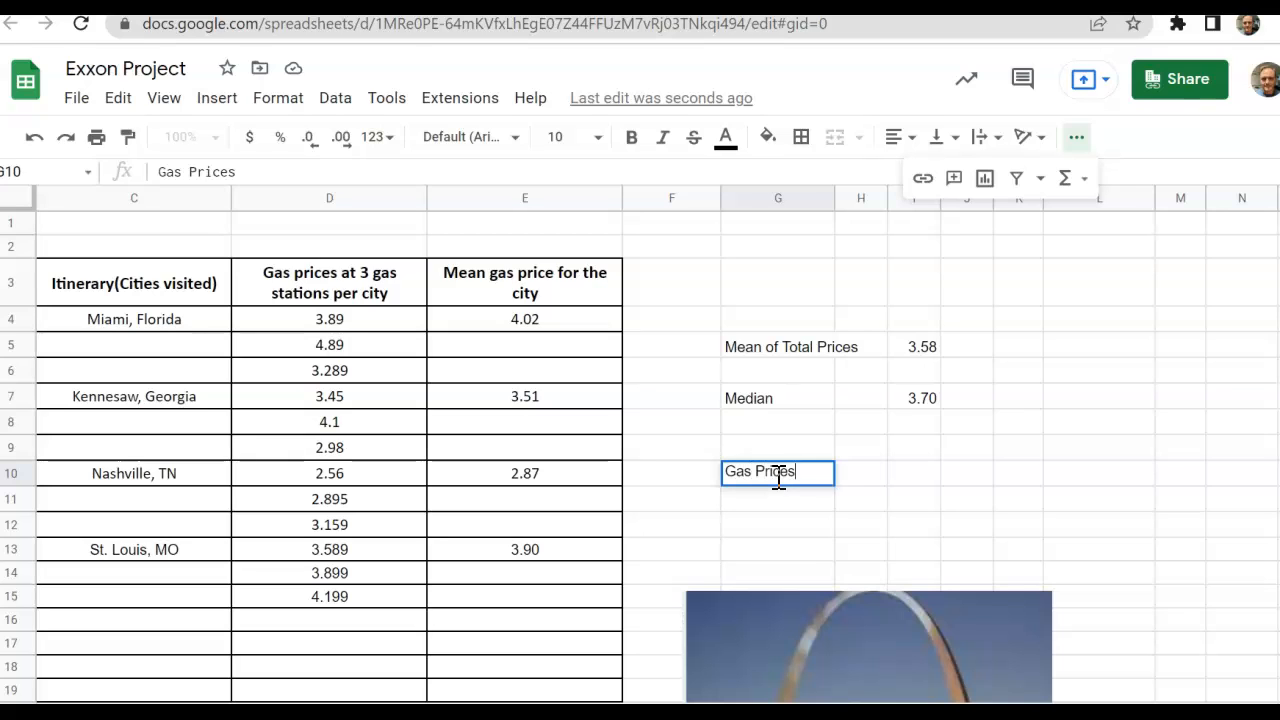
{"action": "left_click", "coordinate": [865, 485]}
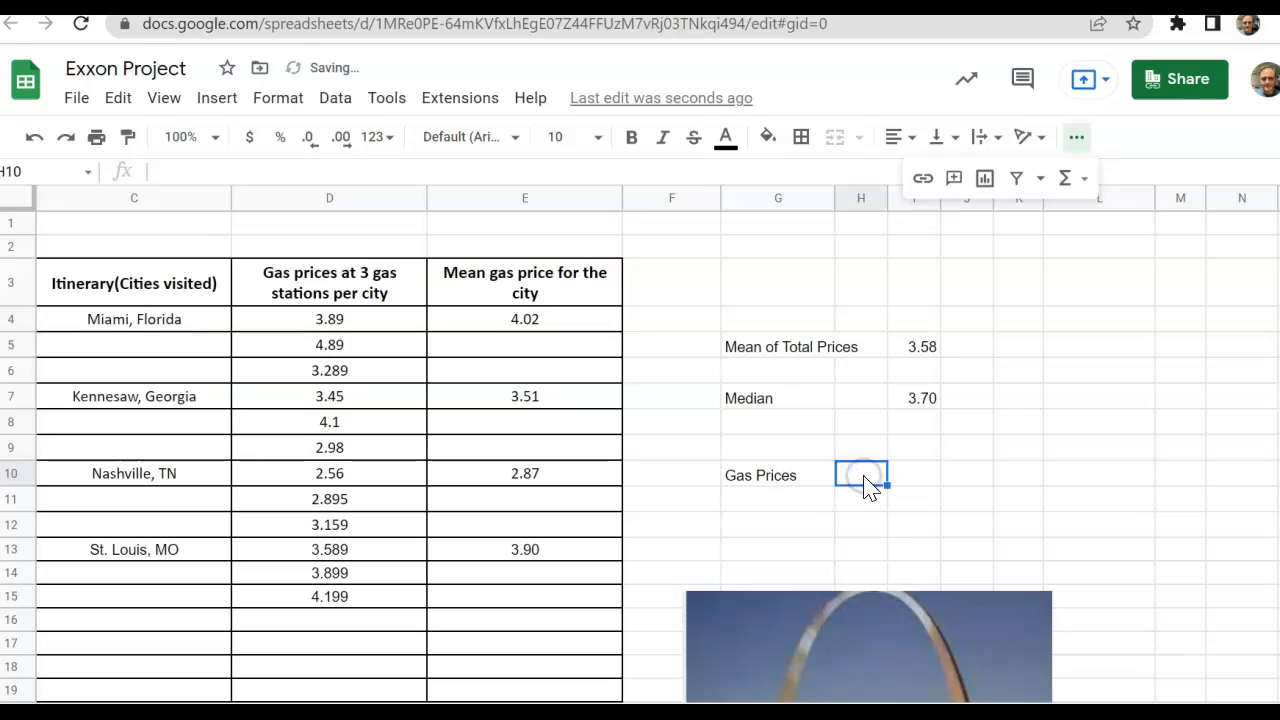
{"action": "left_click", "coordinate": [858, 482]}
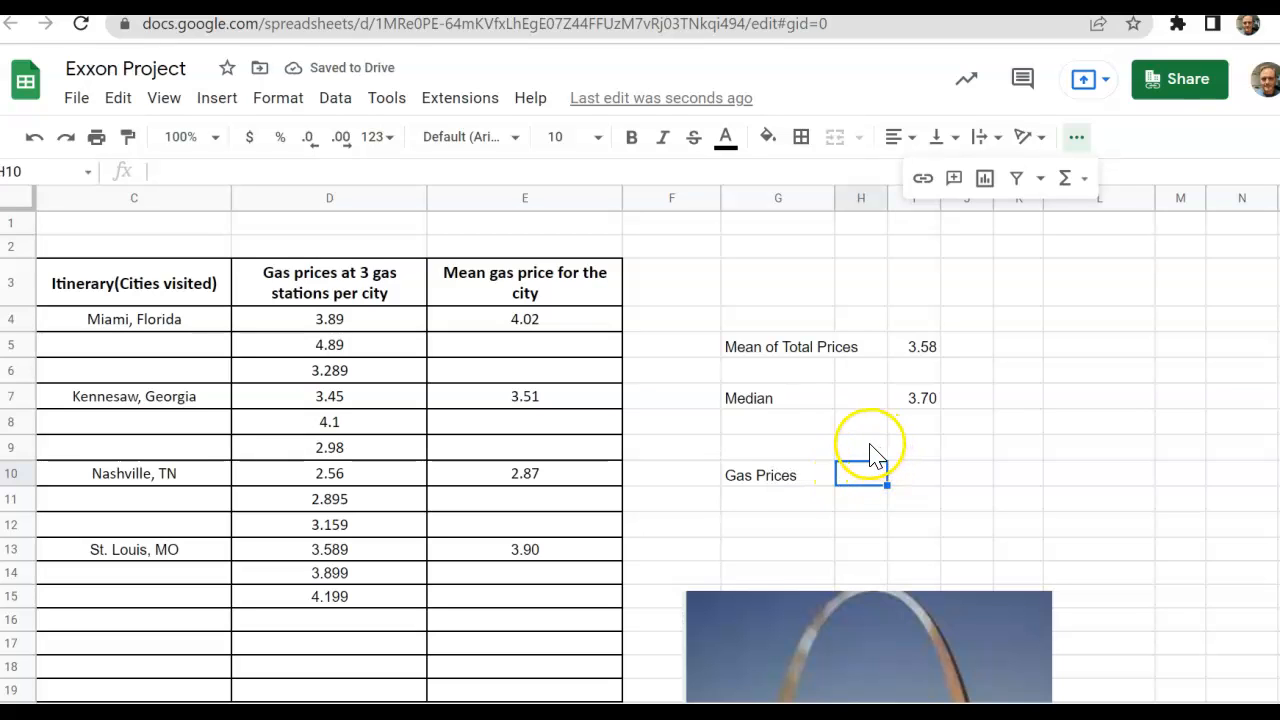
Step: Enter the column headings min, Q1, Q3 and max in cells H9 through K9
{"action": "left_click", "coordinate": [870, 450]}
{"action": "type", "text": "mi"}
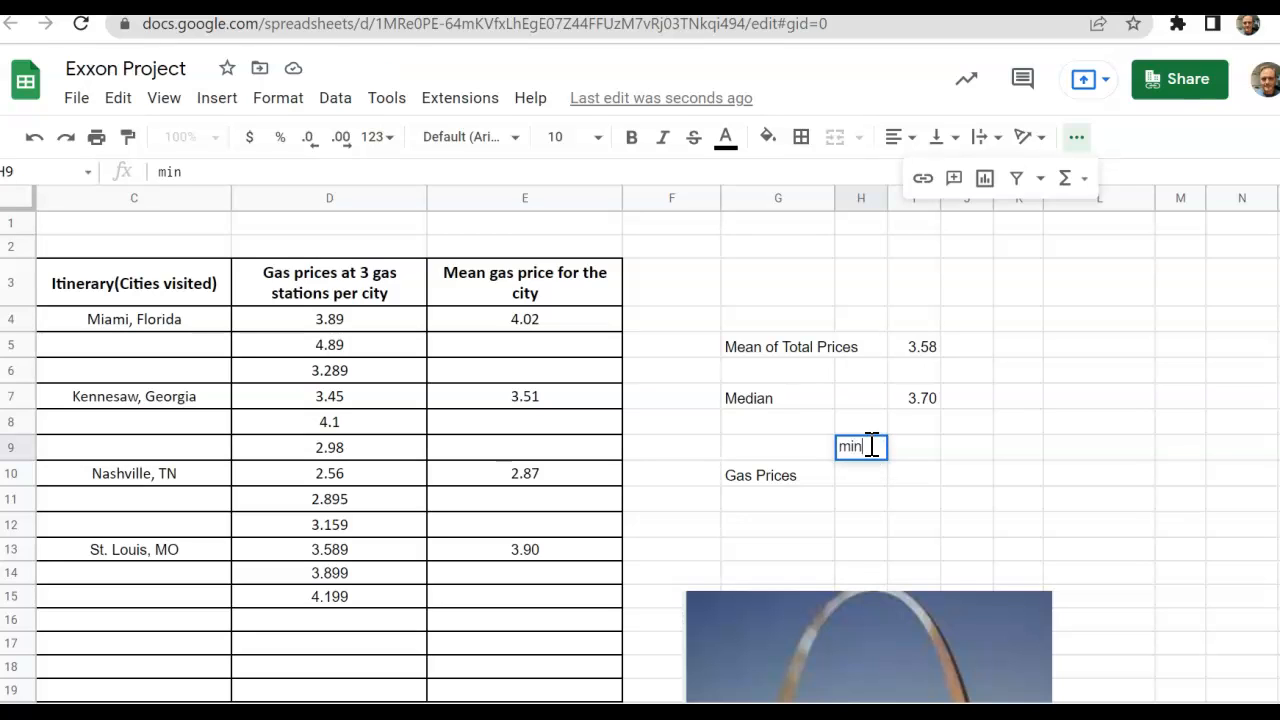
{"action": "type", "text": "n"}
{"action": "left_click", "coordinate": [860, 478]}
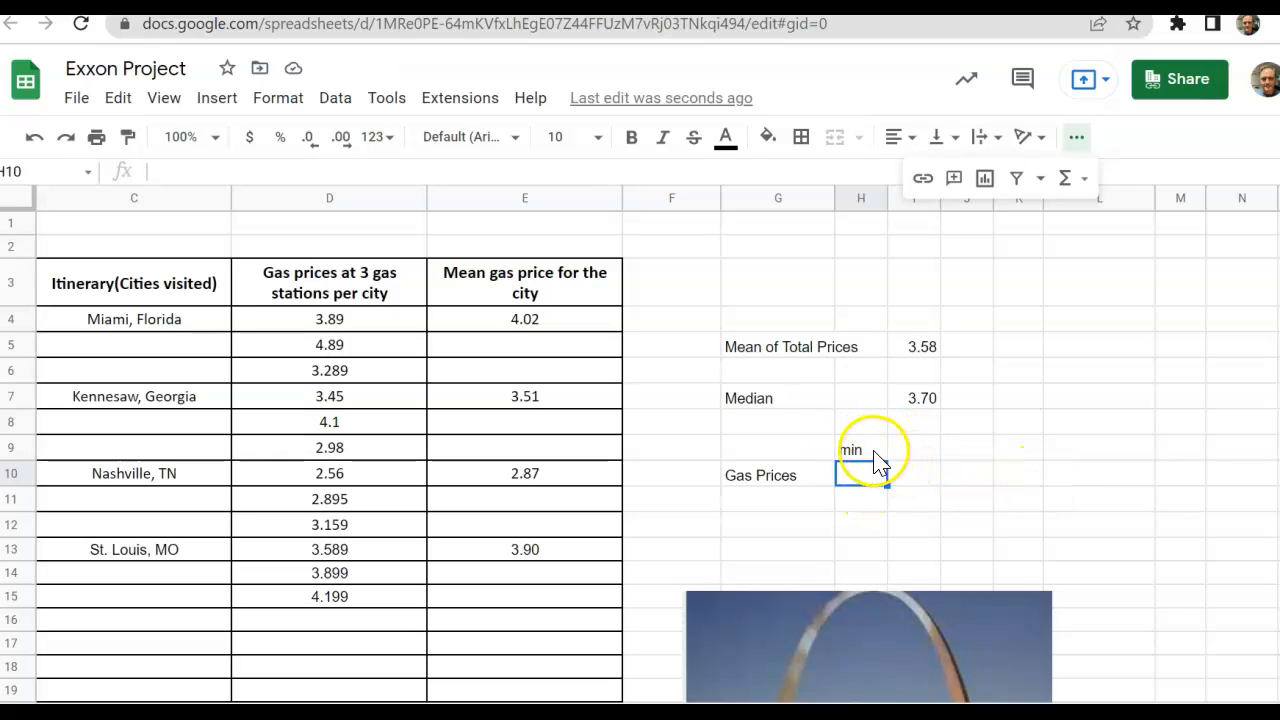
{"action": "left_click", "coordinate": [906, 455]}
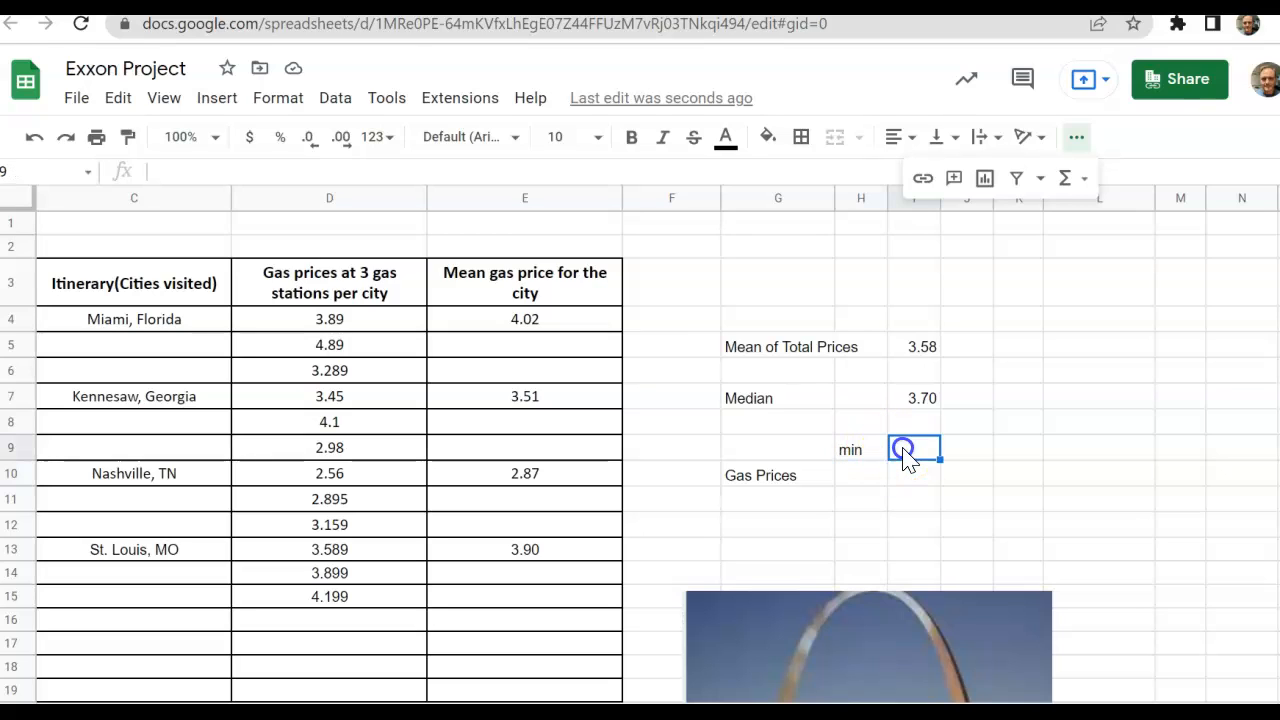
{"action": "type", "text": "Q1"}
{"action": "left_click", "coordinate": [975, 449]}
{"action": "type", "text": "Q3"}
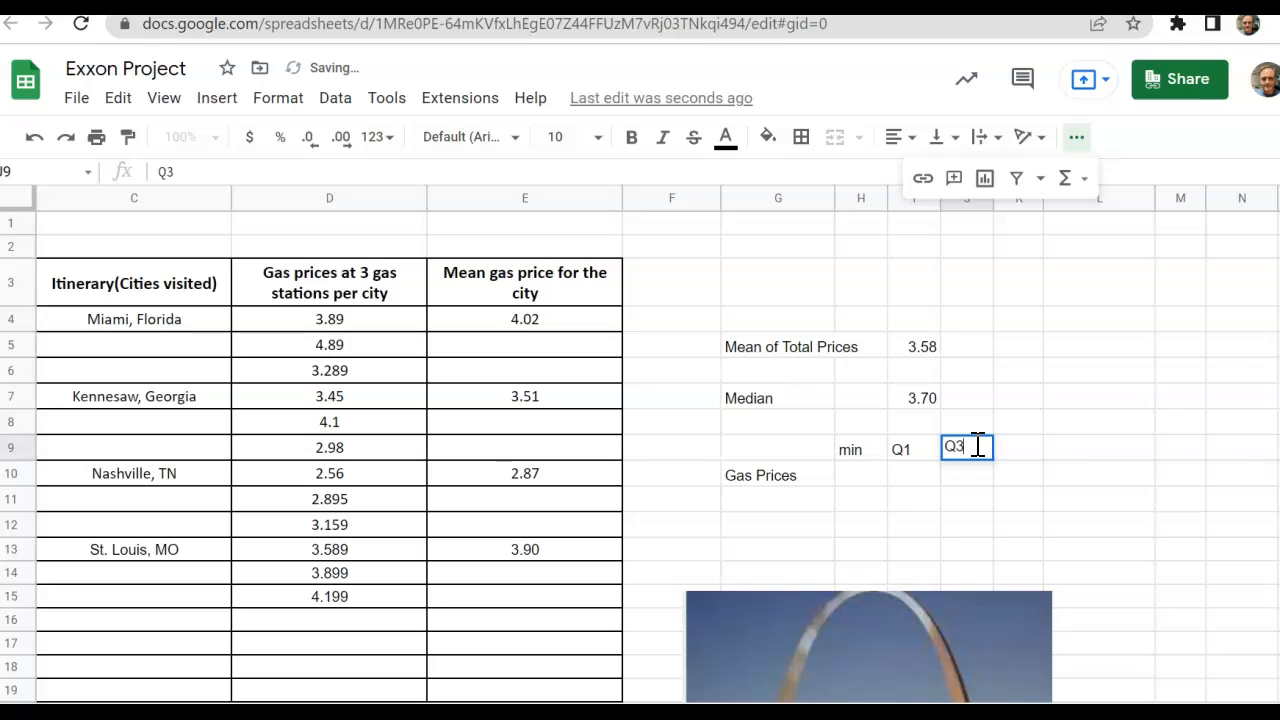
{"action": "left_click", "coordinate": [1013, 451]}
{"action": "type", "text": "max"}
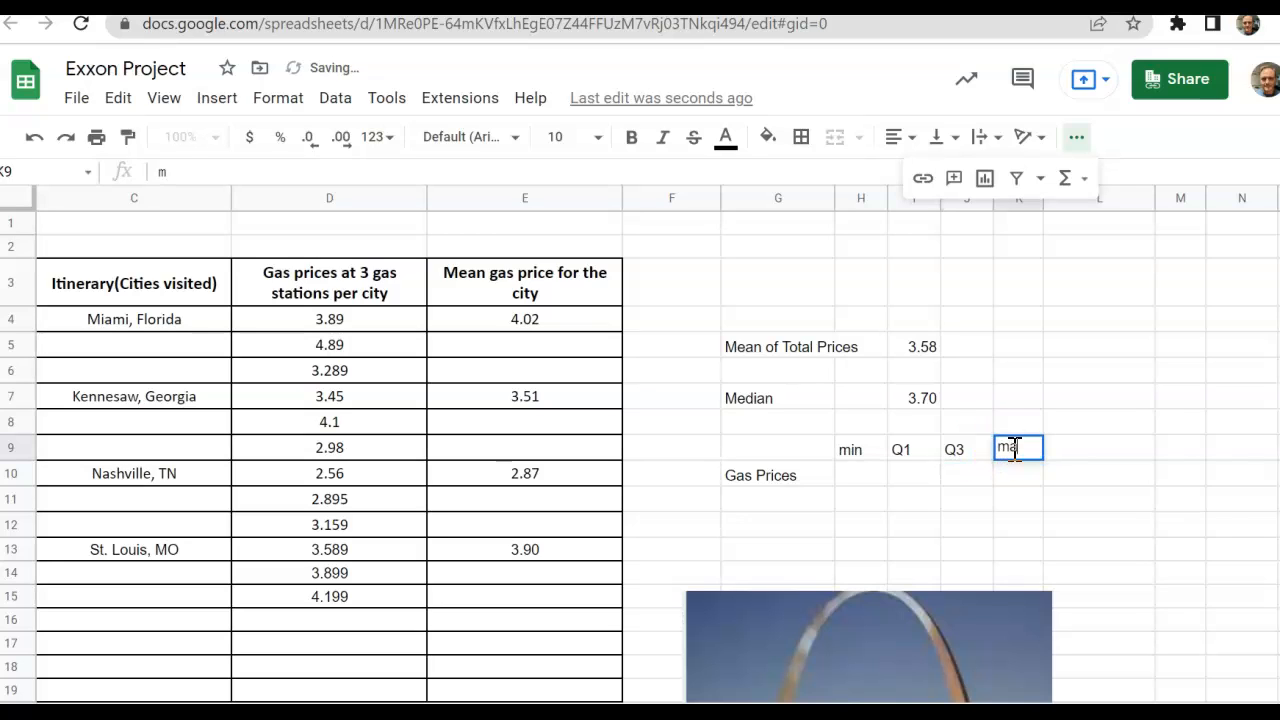
Step: Calculate the minimum gas price in H10 with a MIN formula over the individual station prices in column D, starting at D4
{"action": "left_click", "coordinate": [859, 478]}
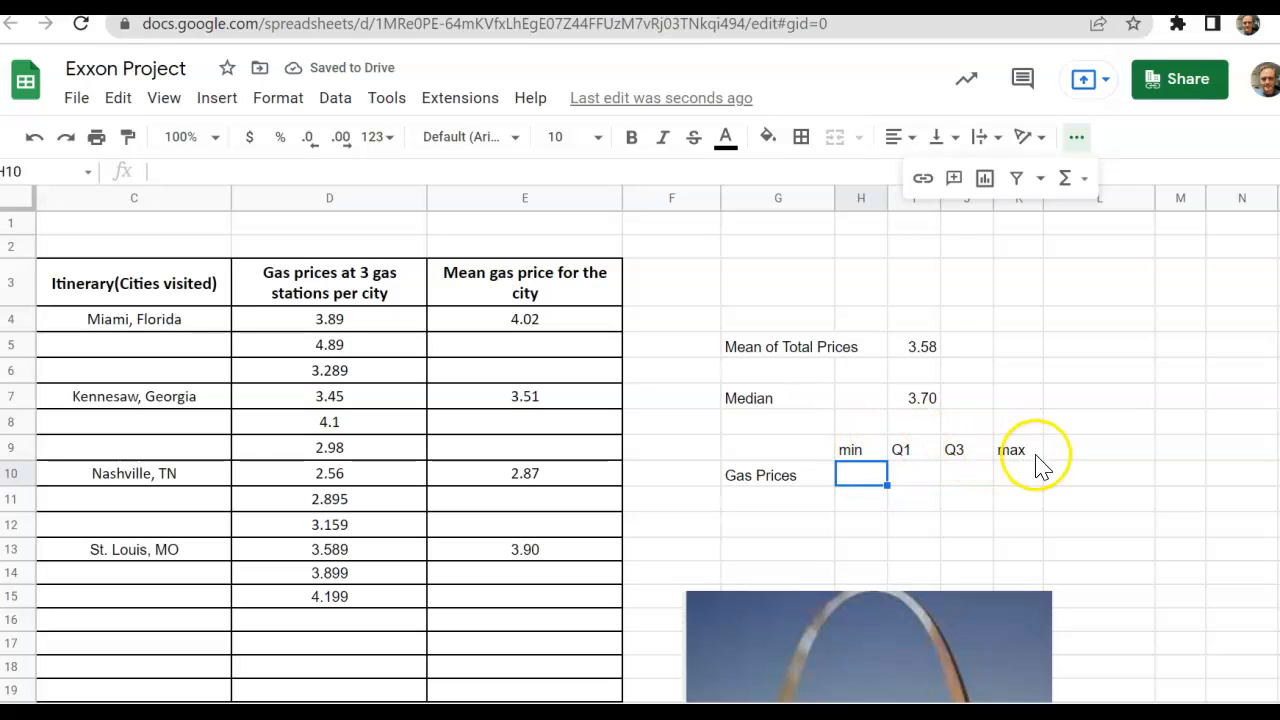
{"action": "left_click", "coordinate": [864, 478]}
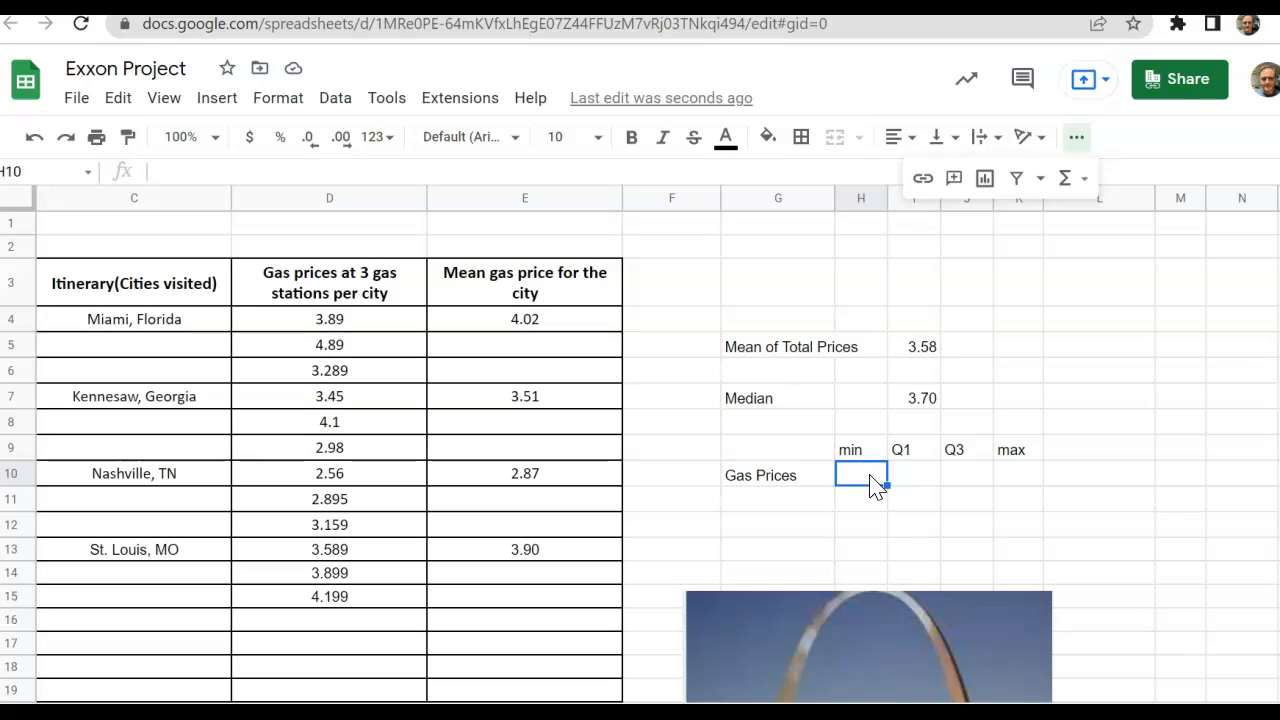
{"action": "type", "text": "=min"}
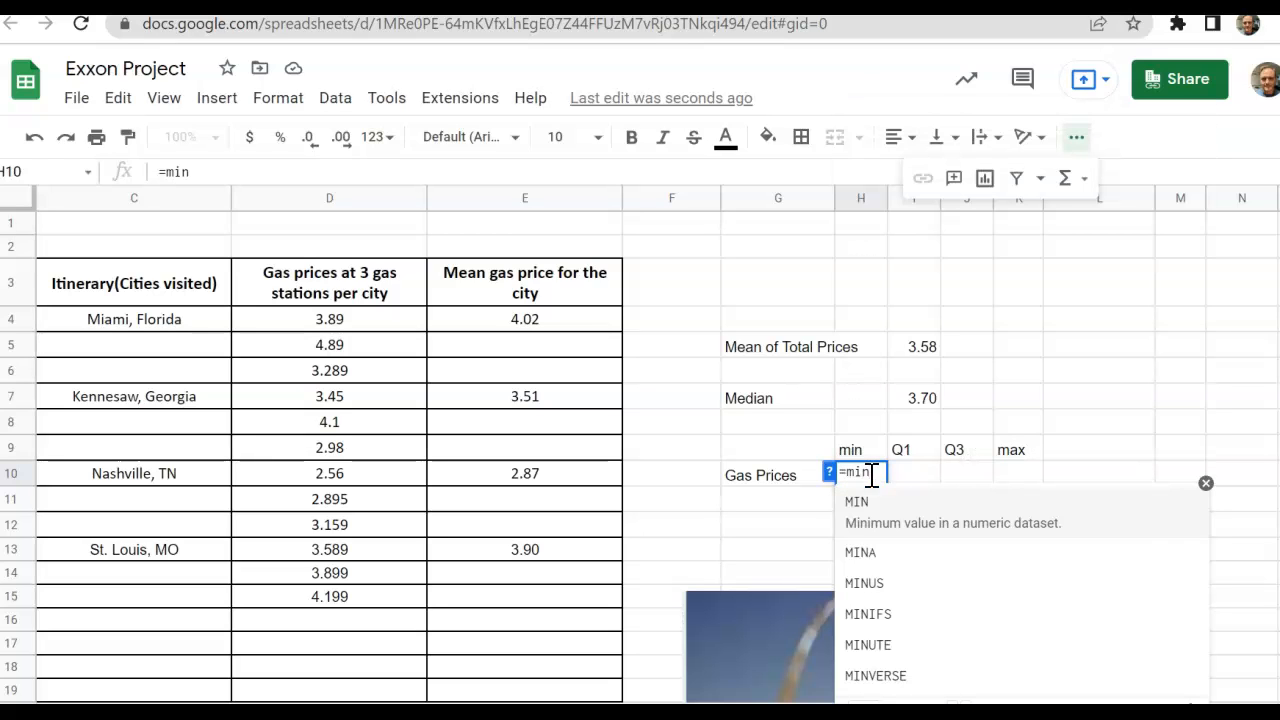
{"action": "type", "text": "("}
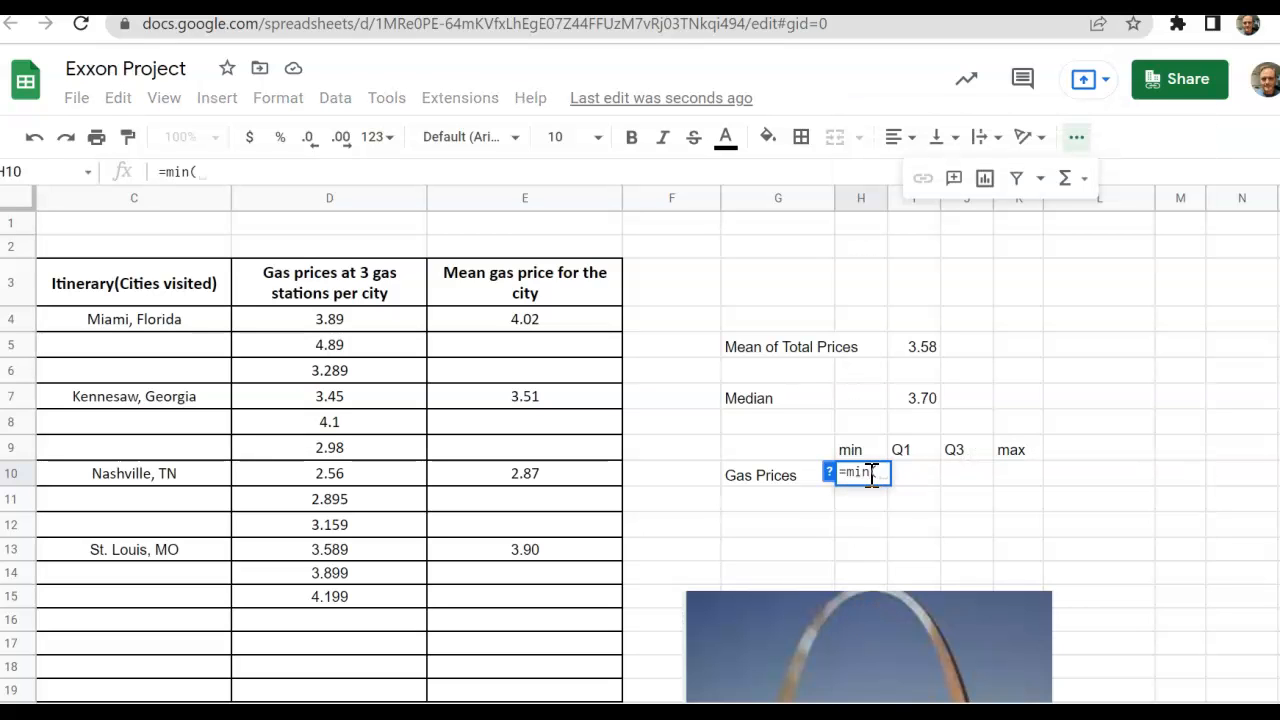
{"action": "left_click_drag", "start_coordinate": [363, 320], "coordinate": [364, 400]}
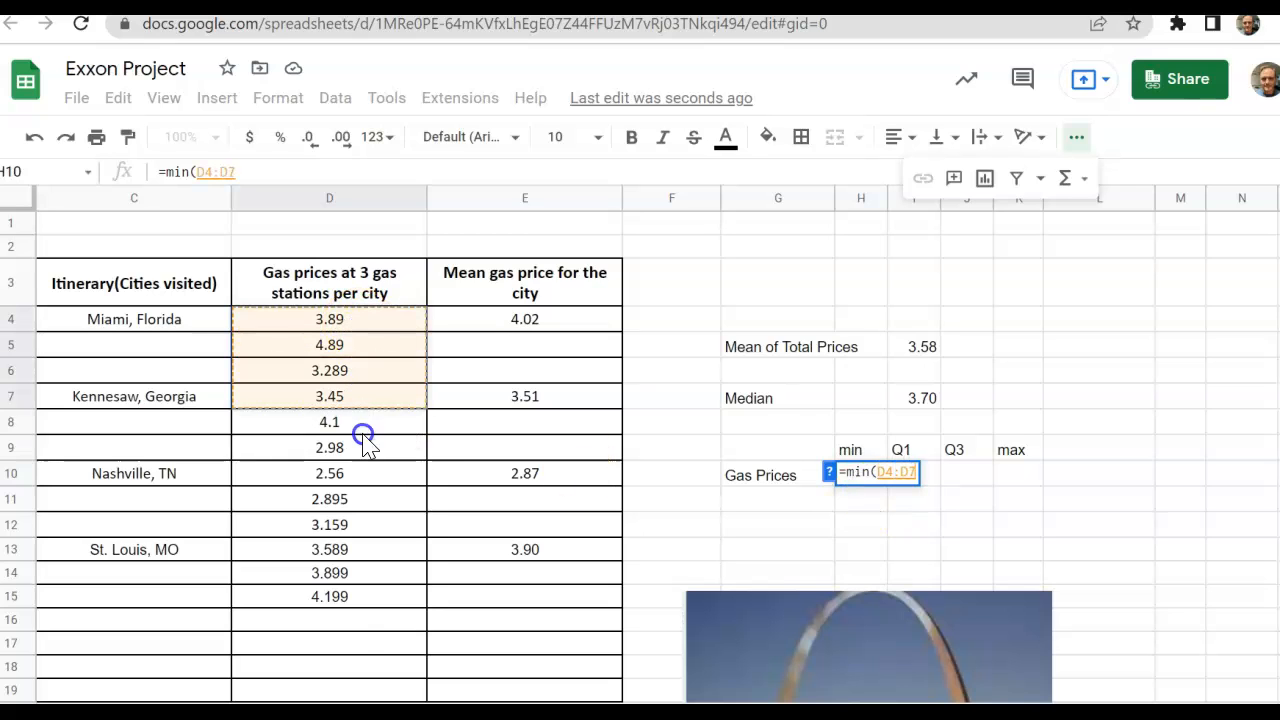
{"action": "left_click_drag", "start_coordinate": [364, 447], "coordinate": [356, 622]}
{"action": "key", "text": "Return"}
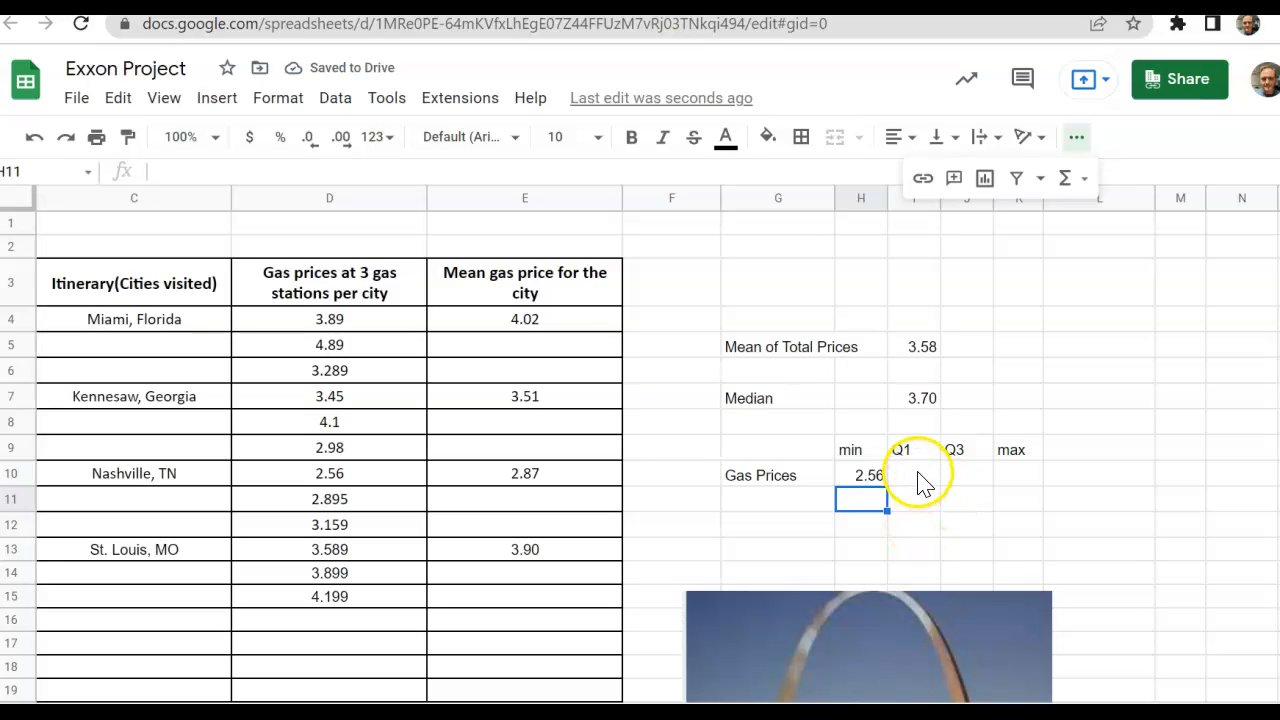
Step: Calculate the maximum gas price in K10 with a MAX formula over the individual station prices in column D
{"action": "left_click", "coordinate": [1018, 480]}
{"action": "type", "text": "=max"}
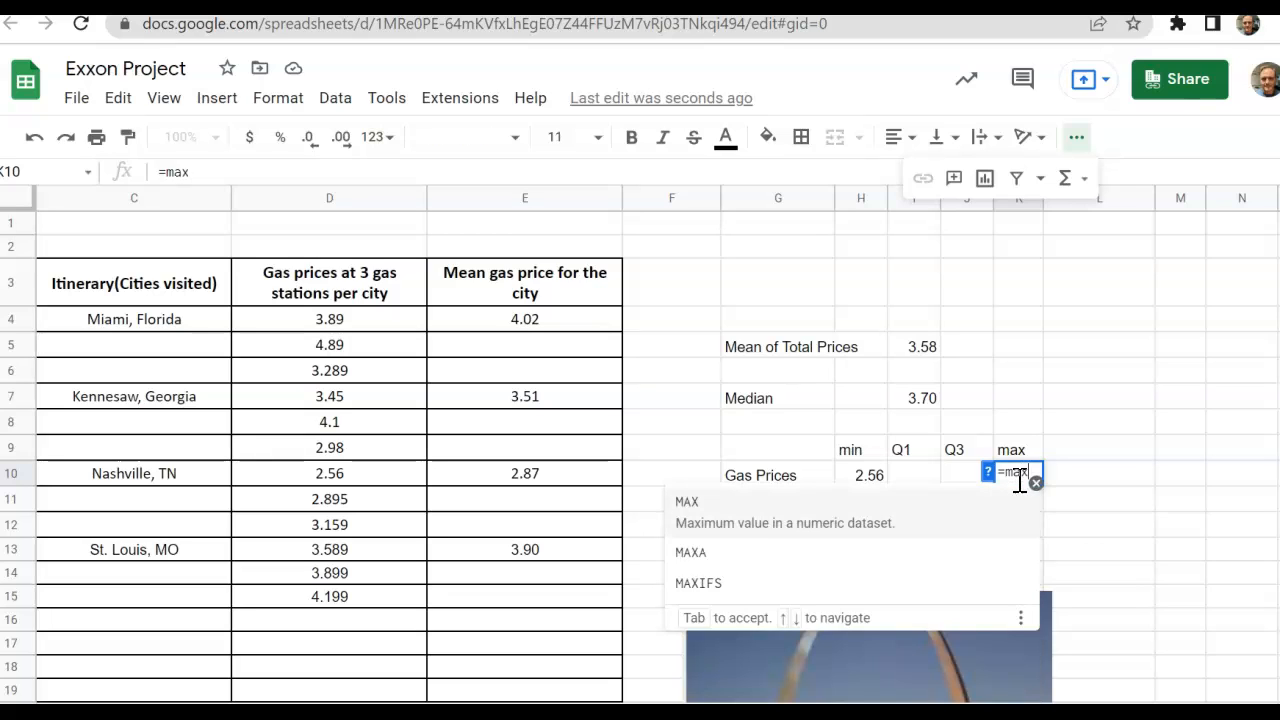
{"action": "type", "text": "("}
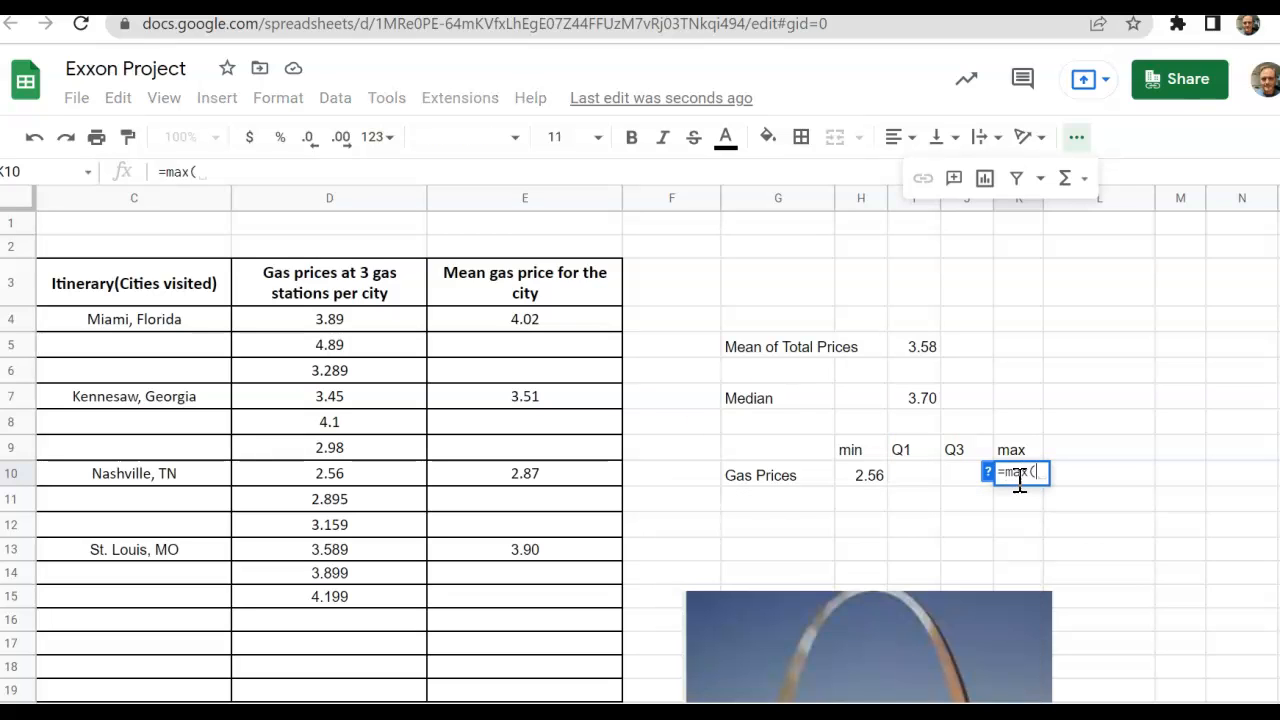
{"action": "left_click_drag", "start_coordinate": [390, 318], "coordinate": [360, 631]}
{"action": "key", "text": "Return"}
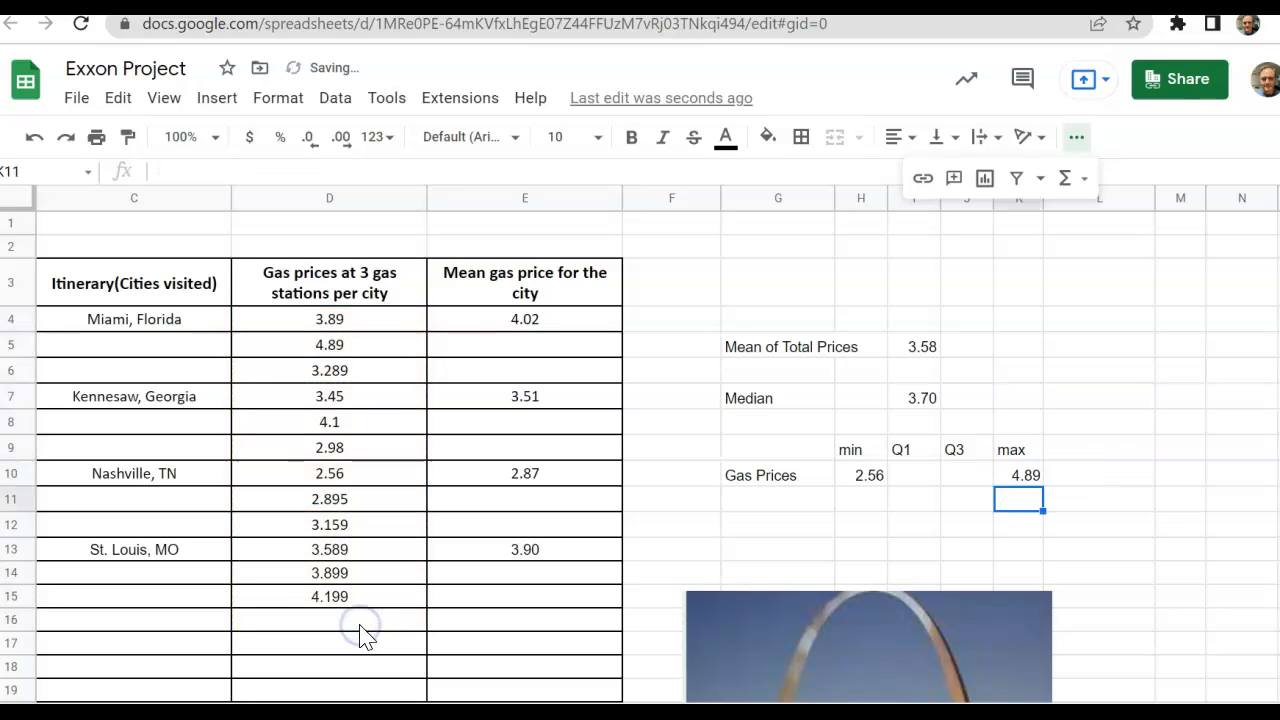
Step: Calculate the first quartile of the station gas prices in I10 with =quartile(D4:D15,1)
{"action": "left_click", "coordinate": [918, 487]}
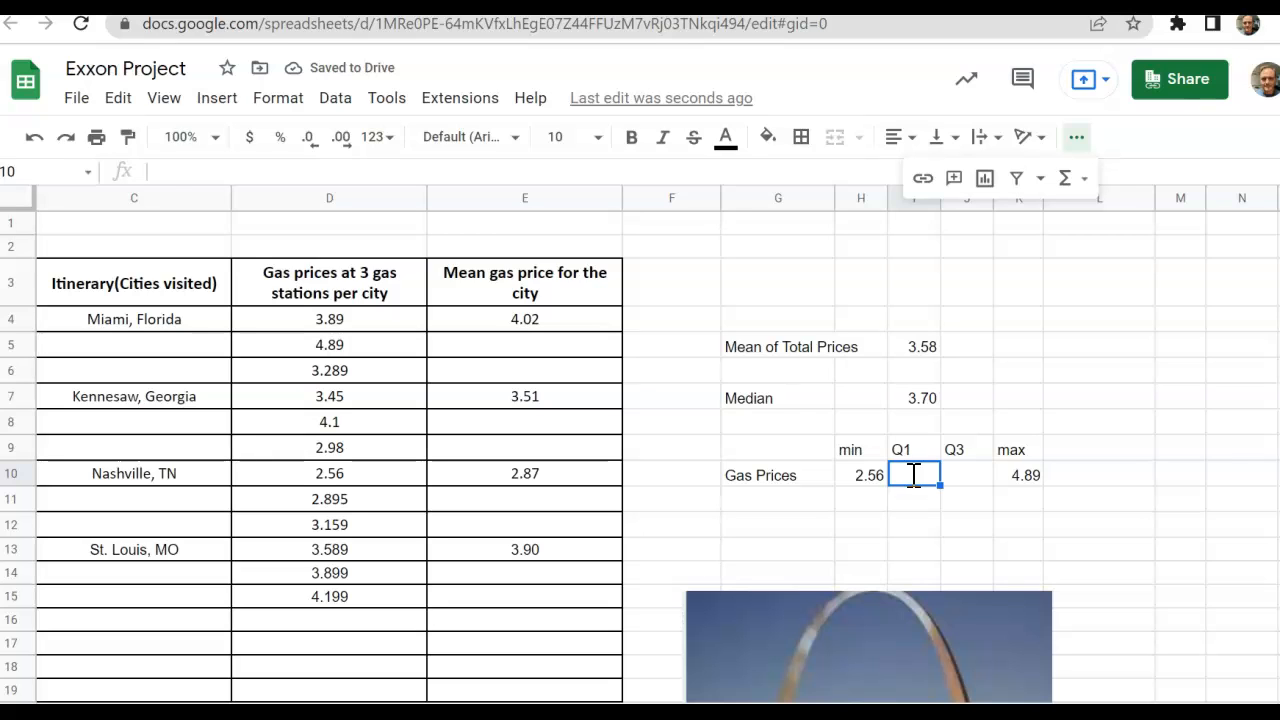
{"action": "type", "text": "=qu"}
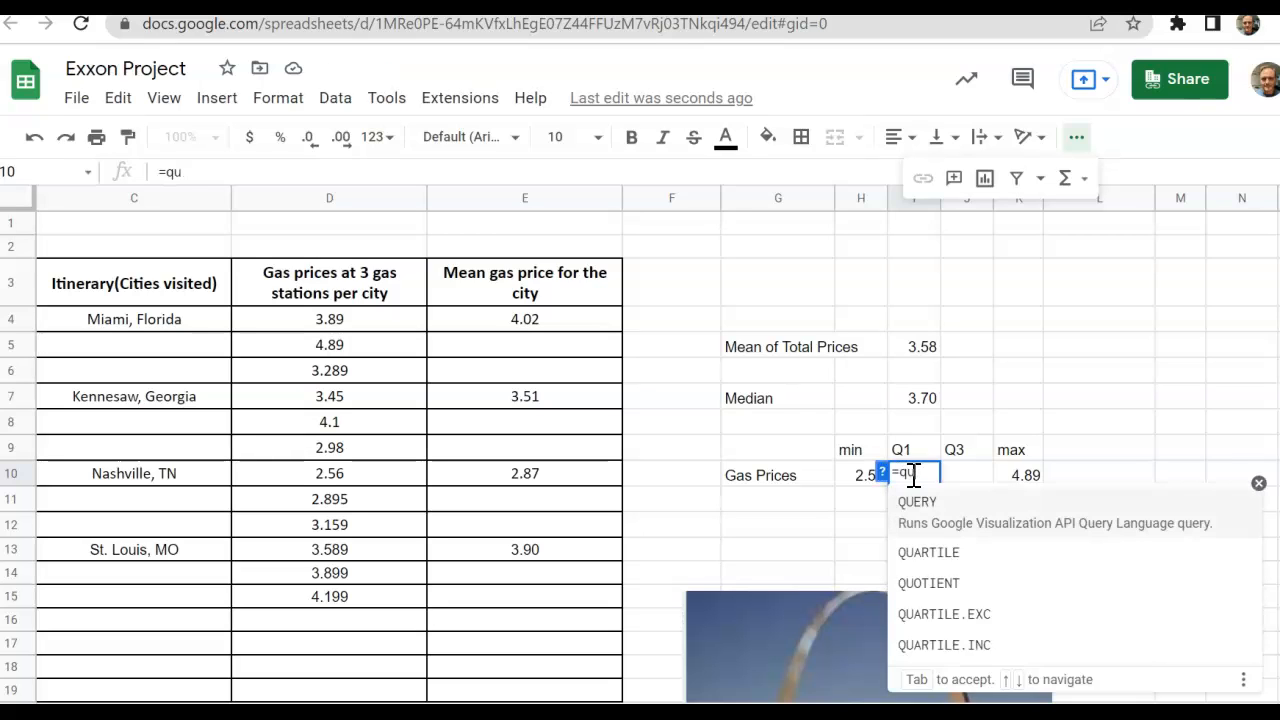
{"action": "type", "text": "artile"}
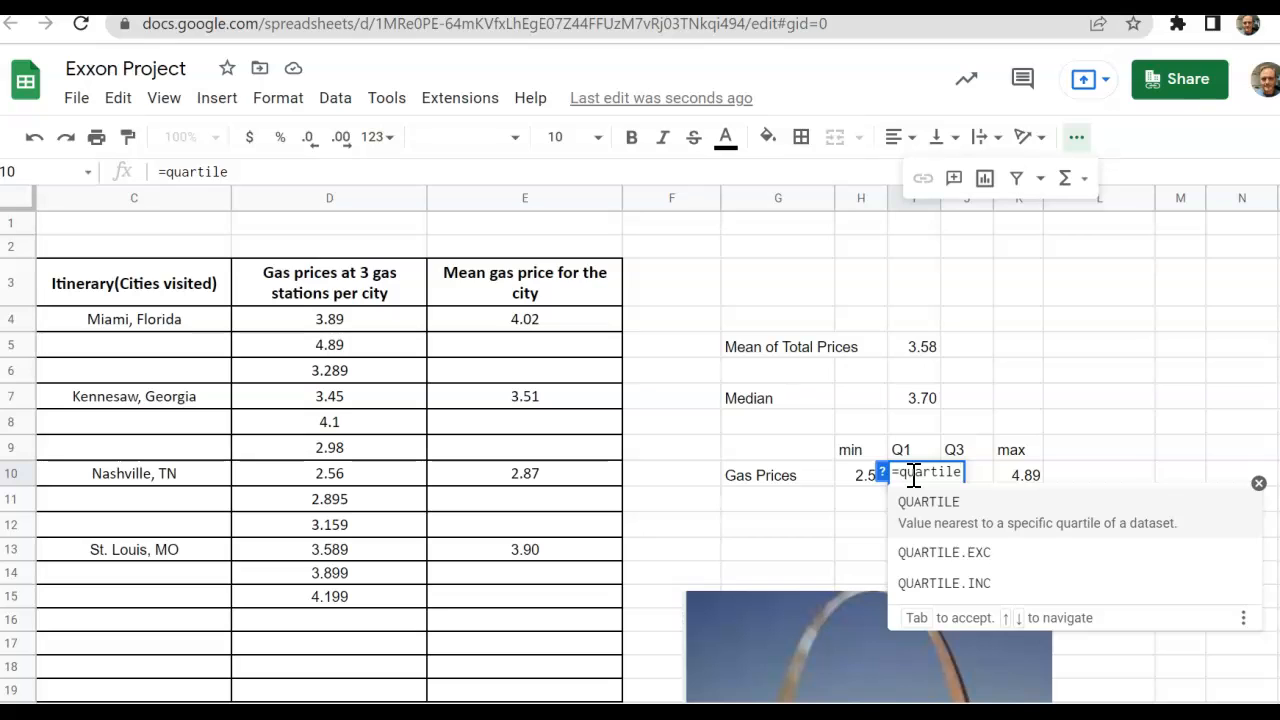
{"action": "type", "text": "("}
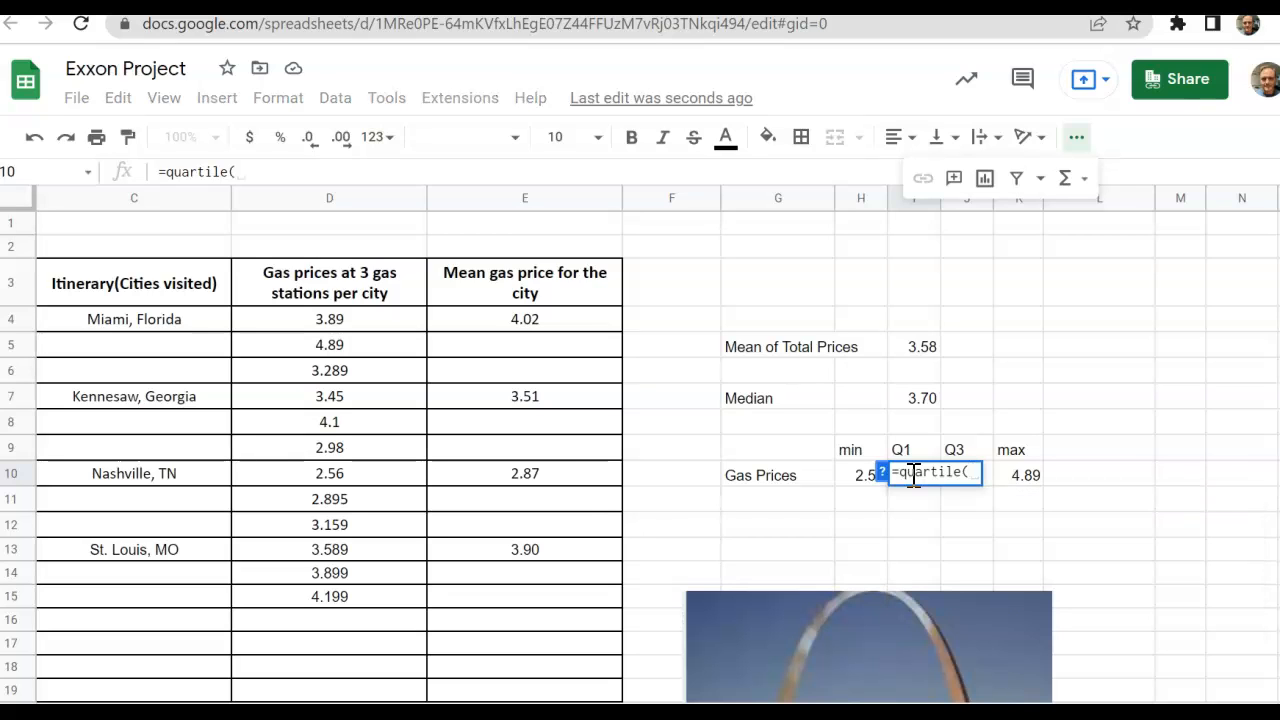
{"action": "left_click_drag", "start_coordinate": [366, 320], "coordinate": [371, 596]}
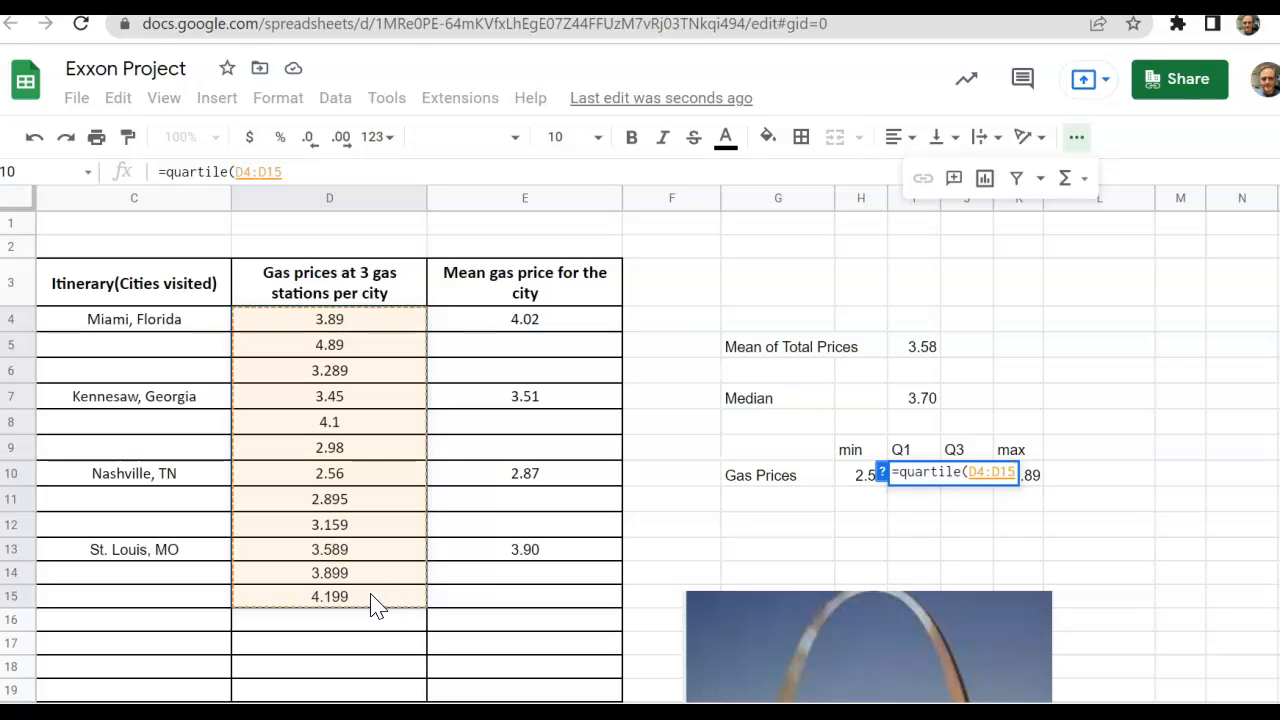
{"action": "type", "text": ","}
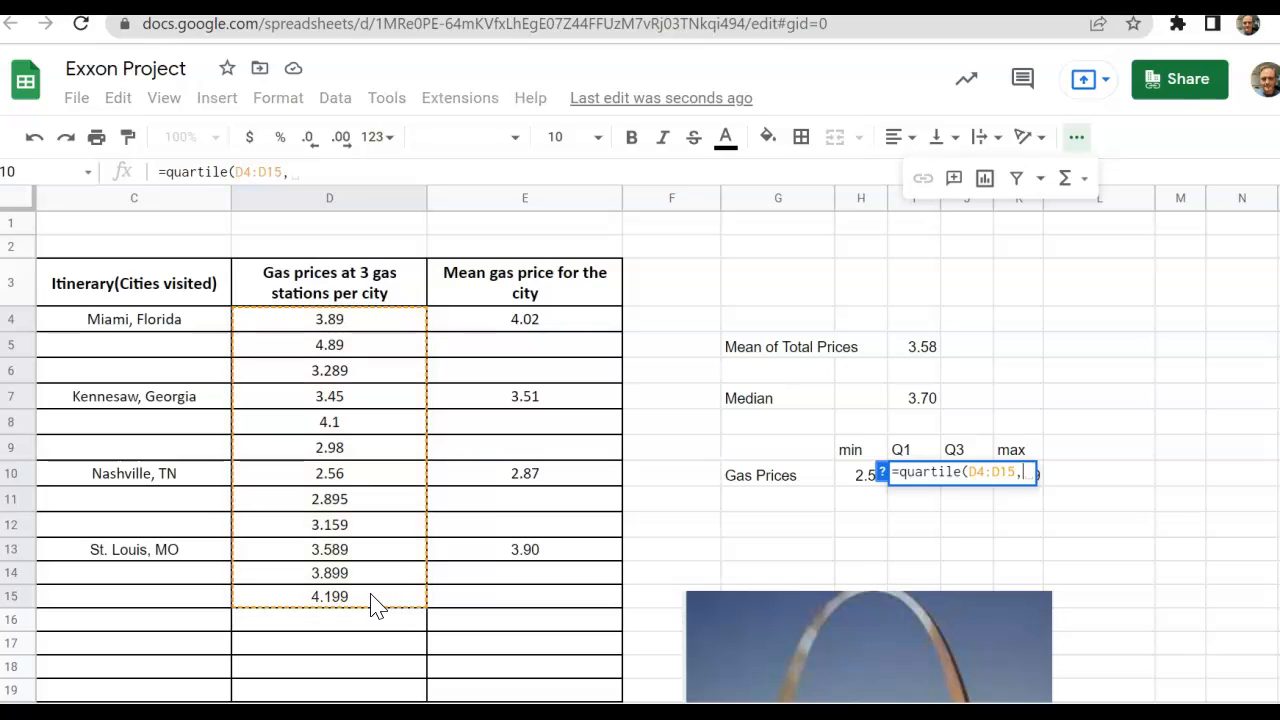
{"action": "type", "text": "1"}
{"action": "key", "text": "Return"}
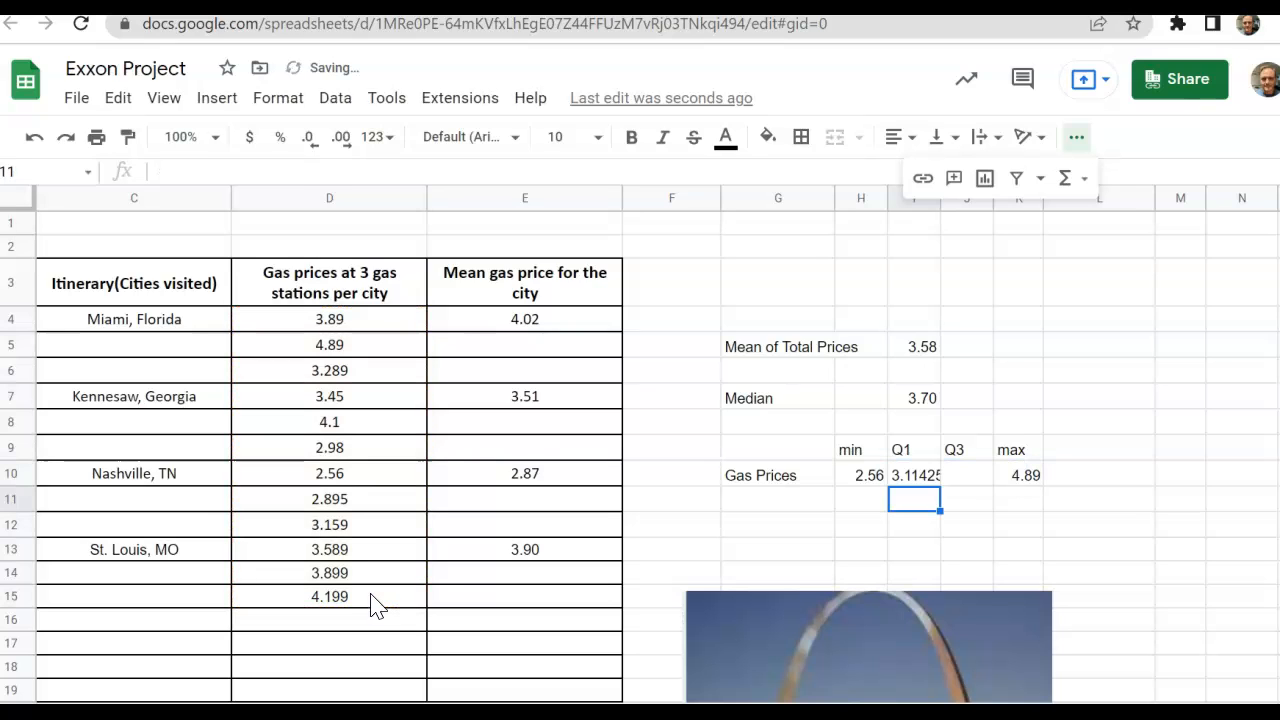
{"action": "left_click", "coordinate": [913, 478]}
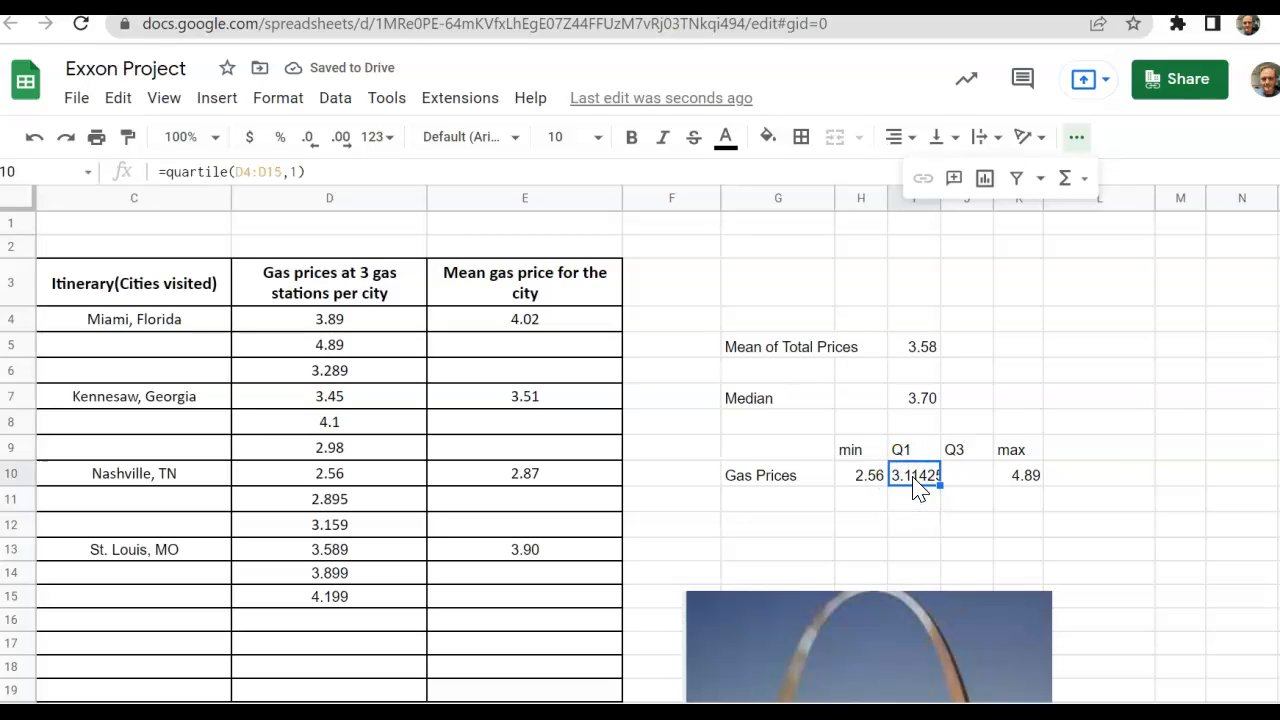
Step: Calculate the third quartile of the station gas prices in J10 with =quartile(D4:D15,3)
{"action": "left_click", "coordinate": [962, 478]}
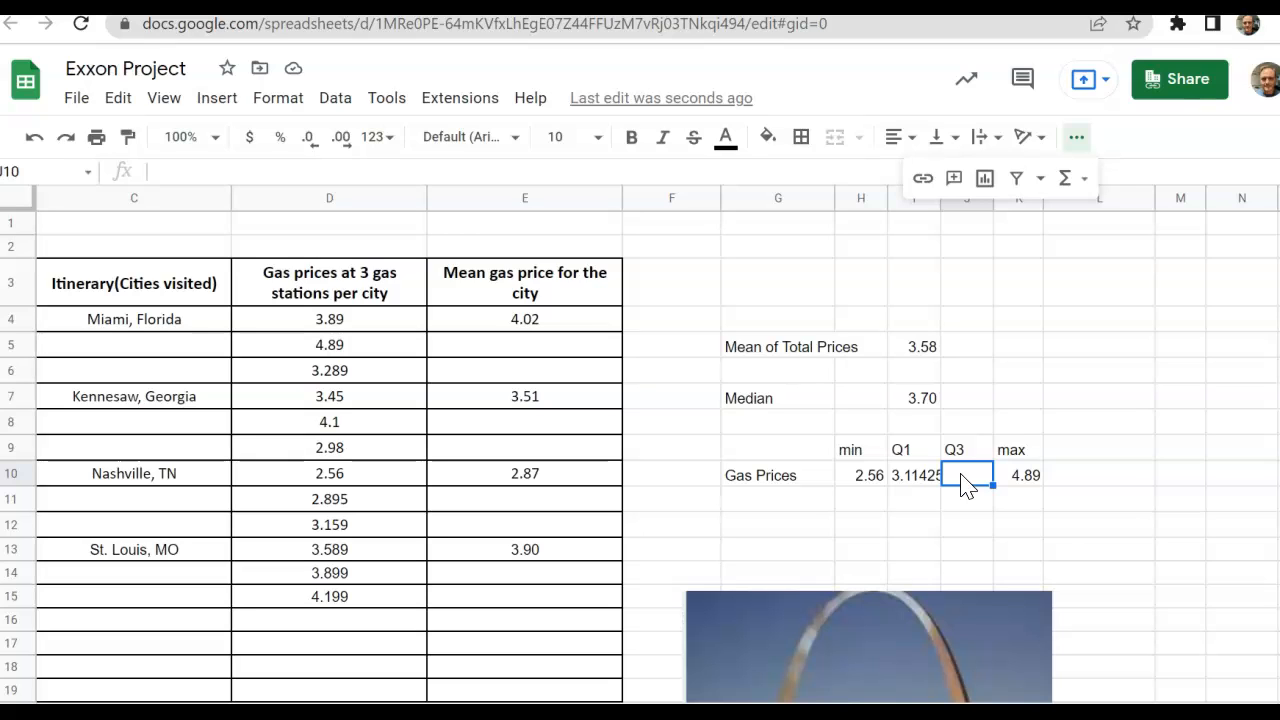
{"action": "type", "text": "=quartil"}
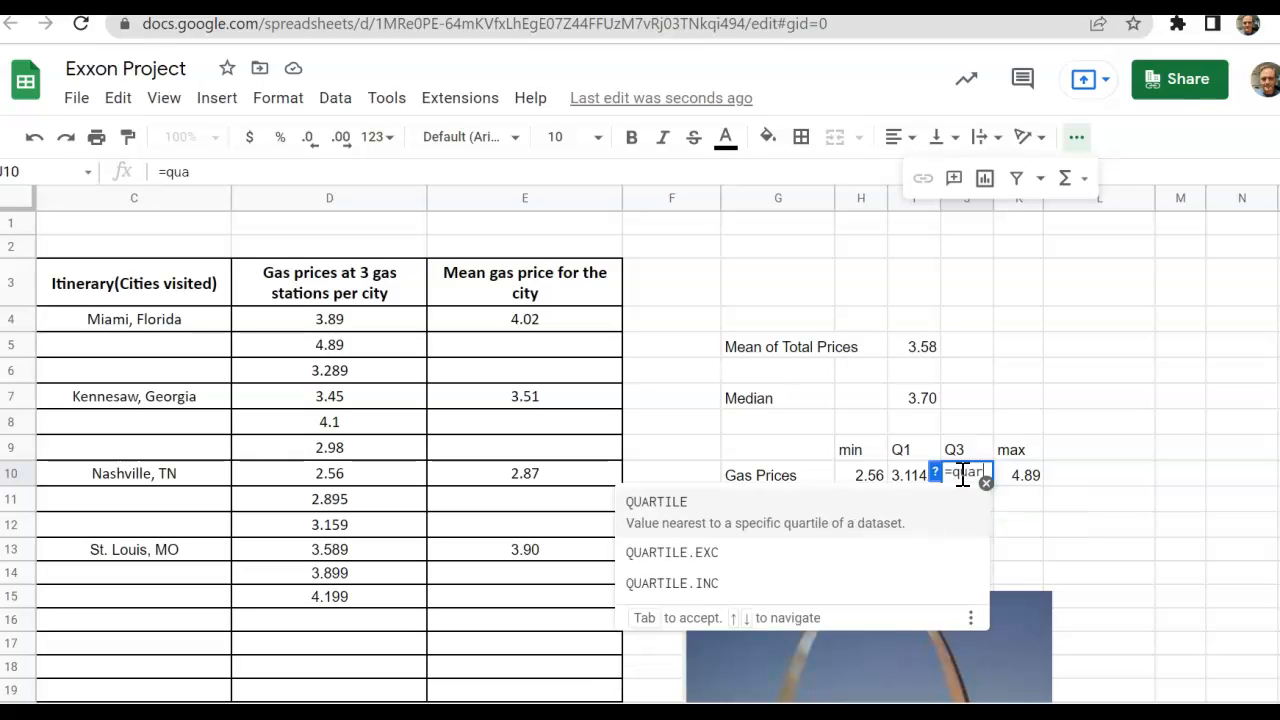
{"action": "type", "text": "e("}
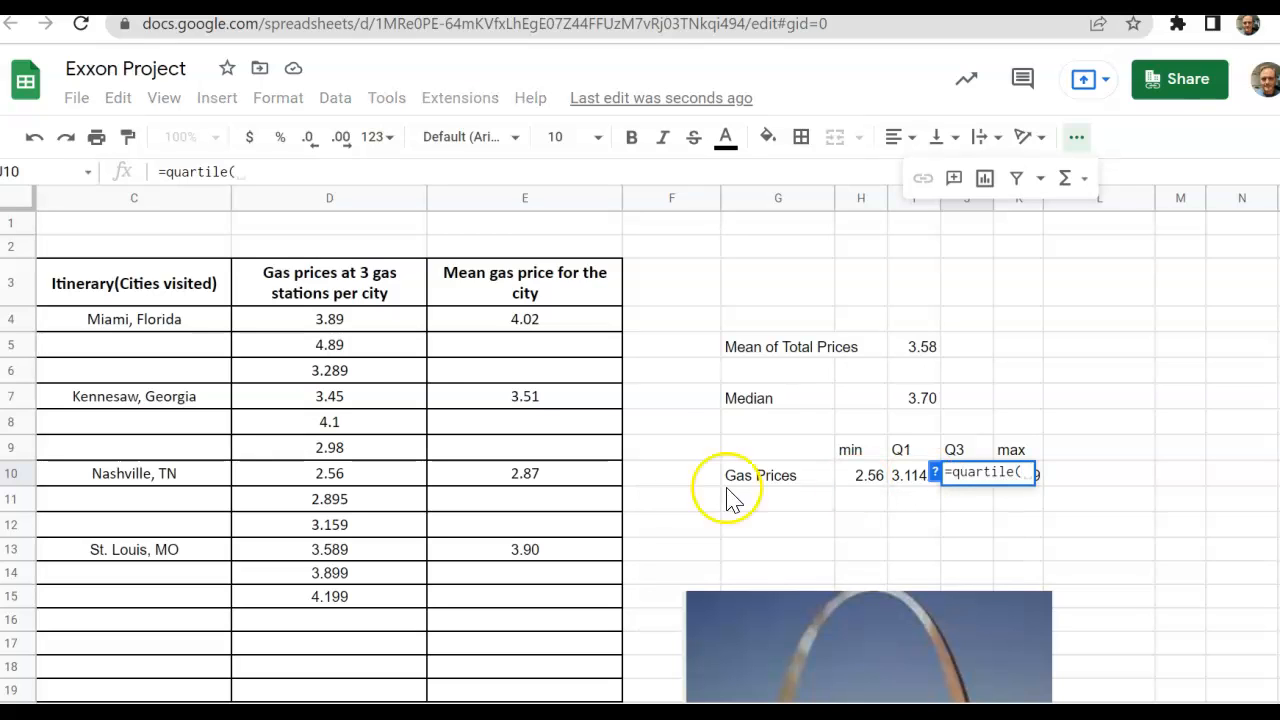
{"action": "left_click_drag", "start_coordinate": [378, 333], "coordinate": [386, 605]}
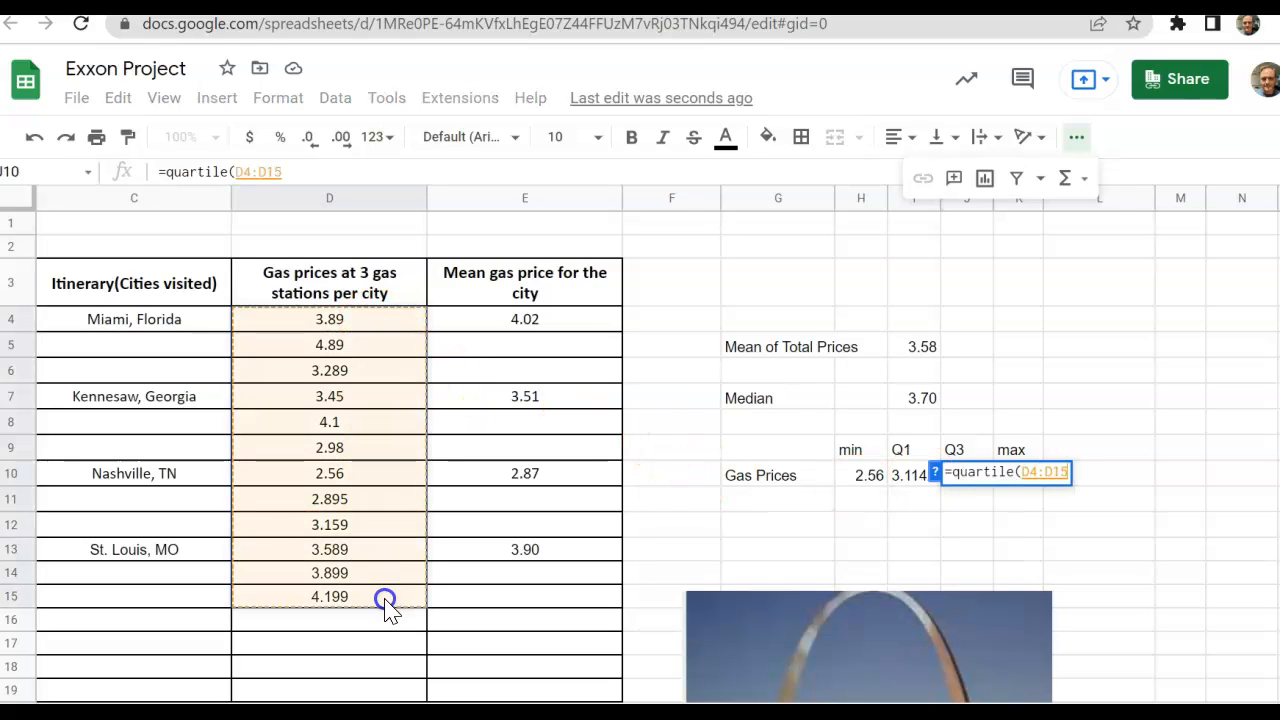
{"action": "type", "text": ","}
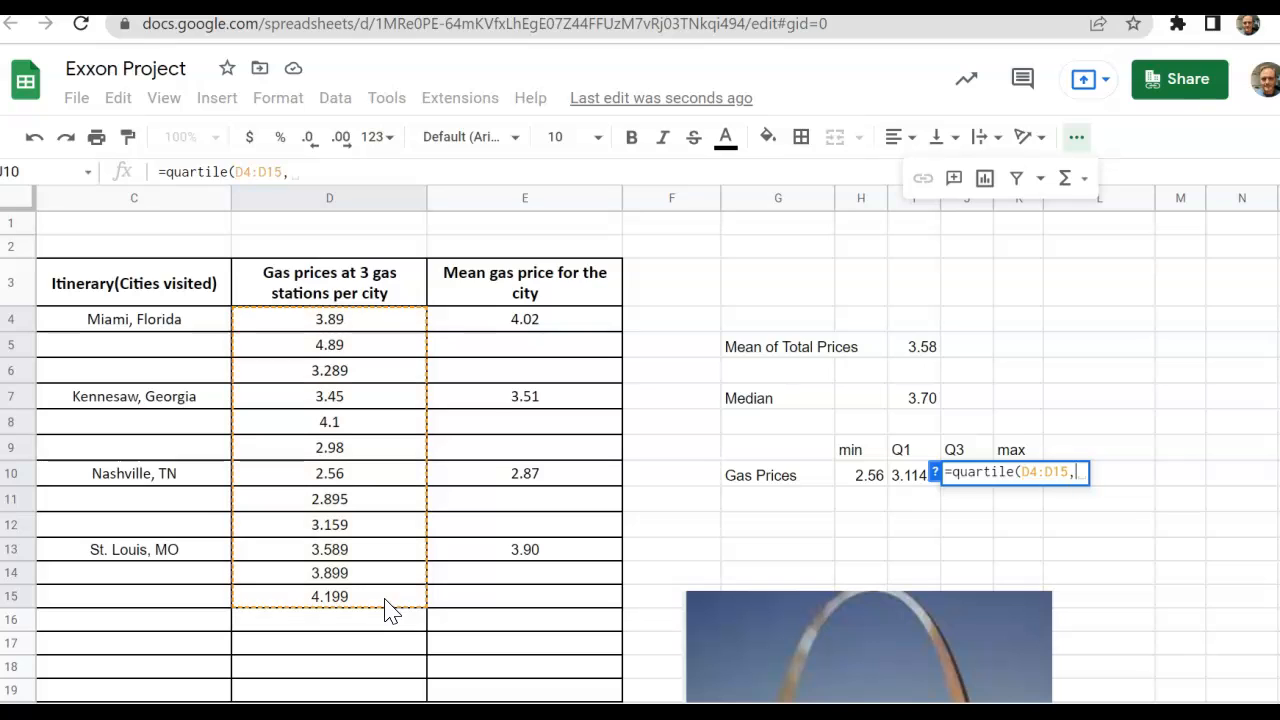
{"action": "type", "text": "3)"}
{"action": "key", "text": "Return"}
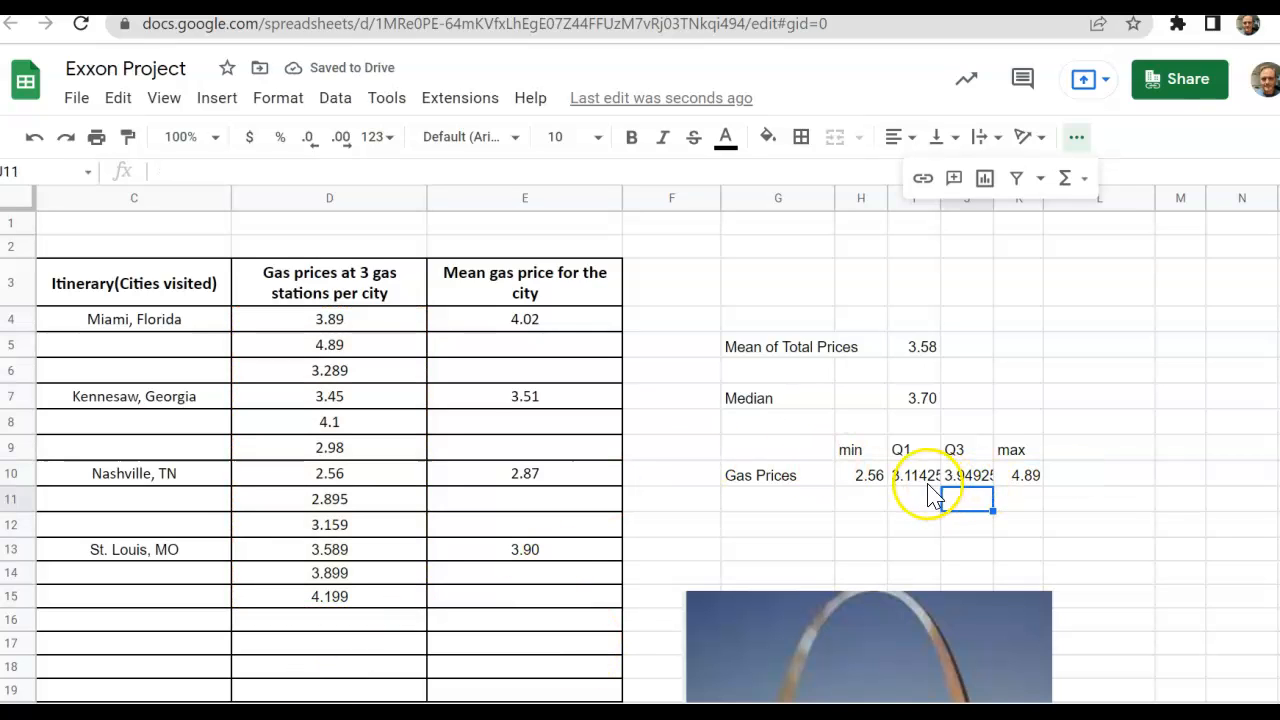
Step: Apply the two-decimal Number format to the Q1 and Q3 values in I10:J10
{"action": "left_click_drag", "start_coordinate": [928, 487], "coordinate": [963, 487]}
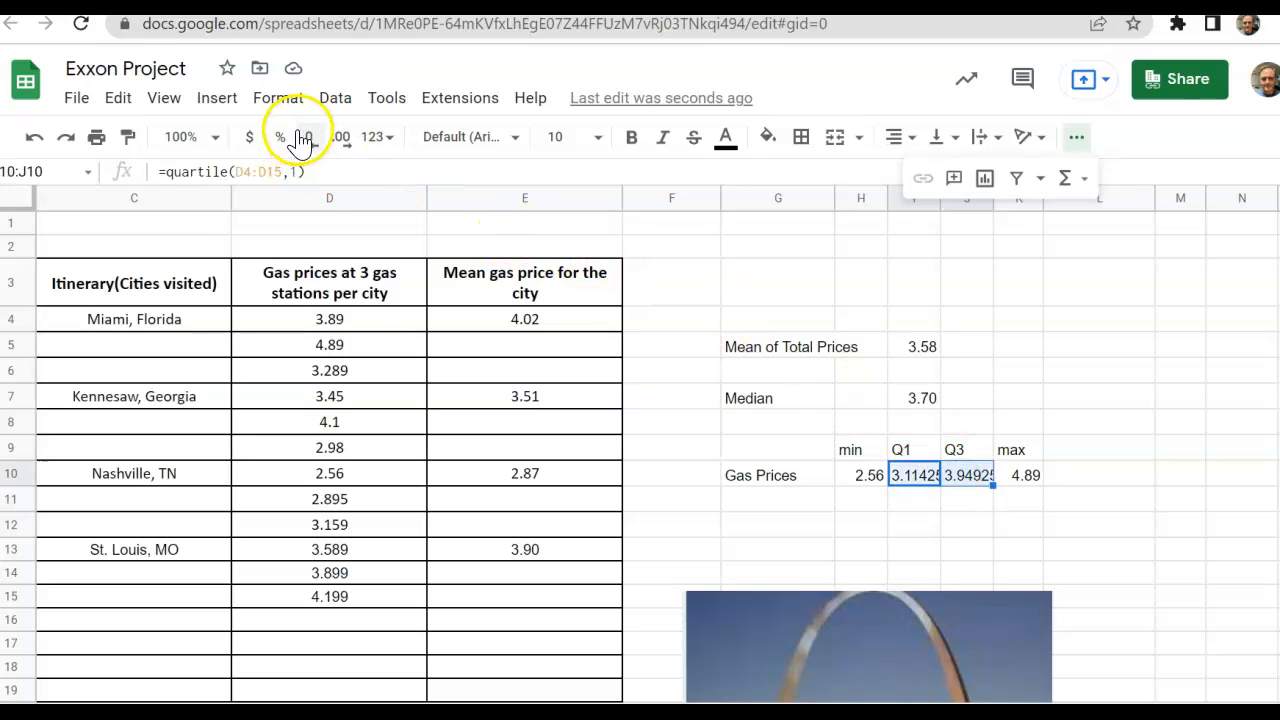
{"action": "left_click", "coordinate": [280, 100]}
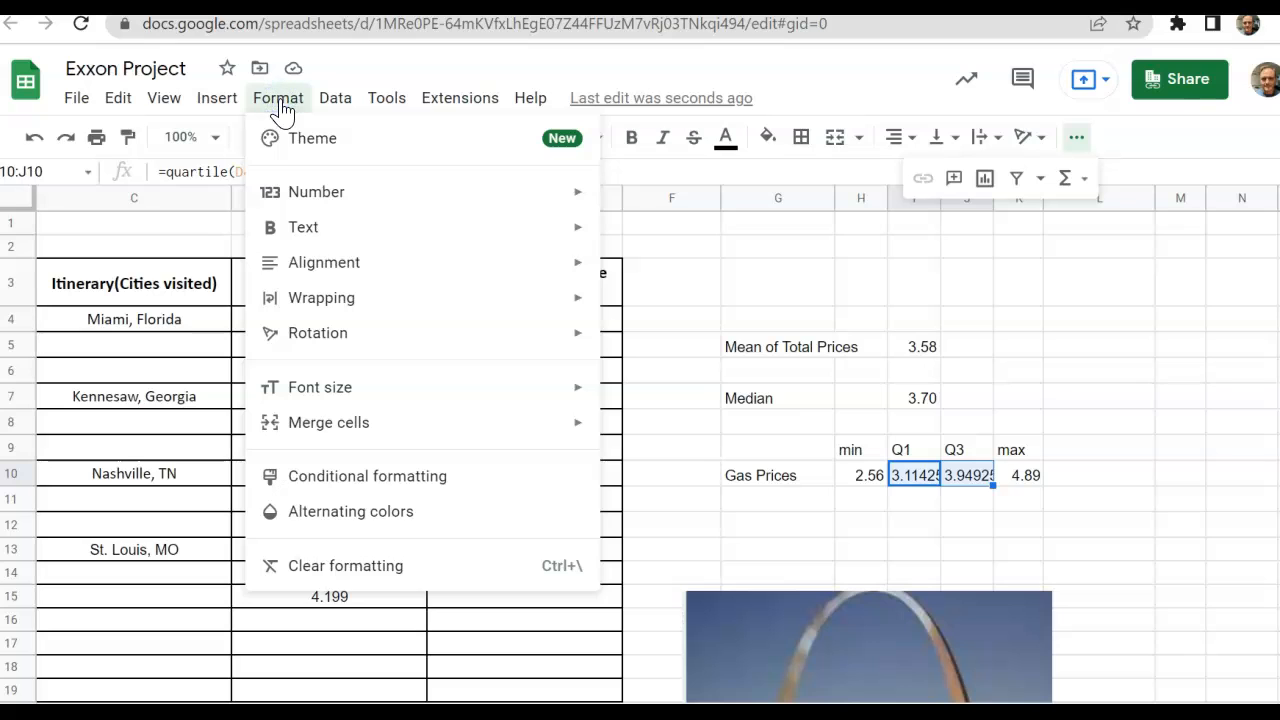
{"action": "mouse_move", "coordinate": [334, 200]}
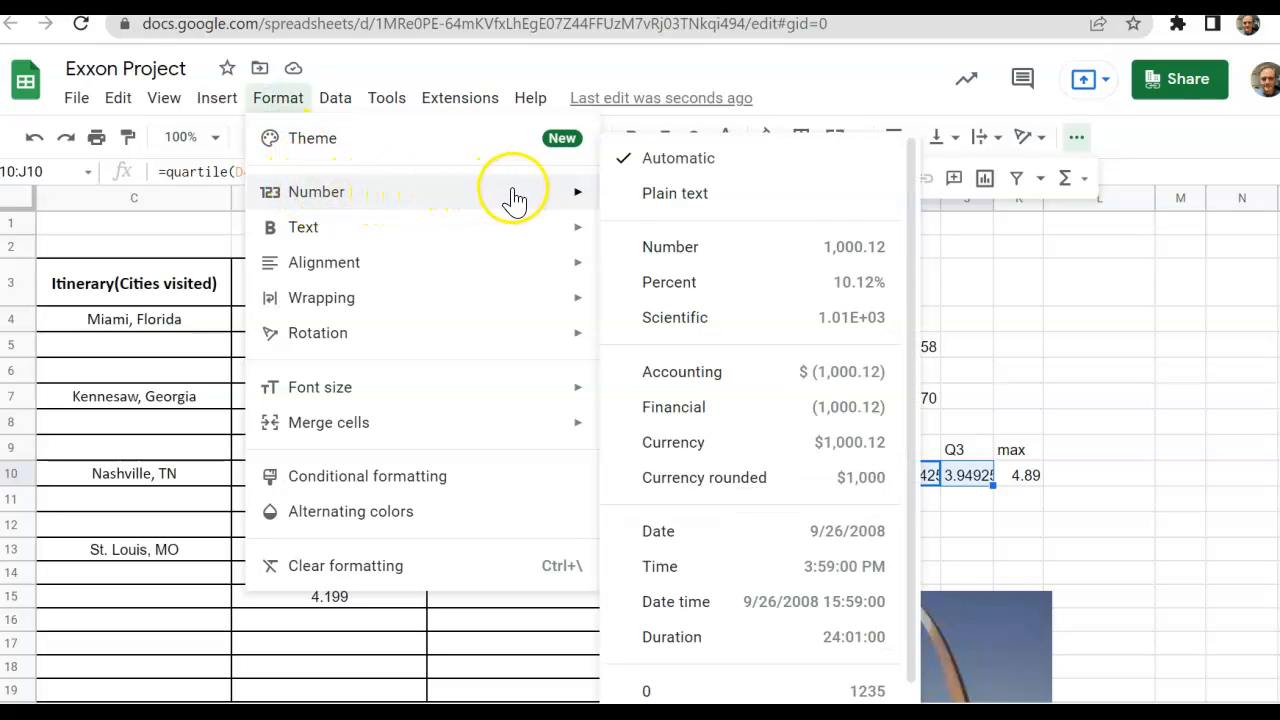
{"action": "left_click", "coordinate": [672, 250]}
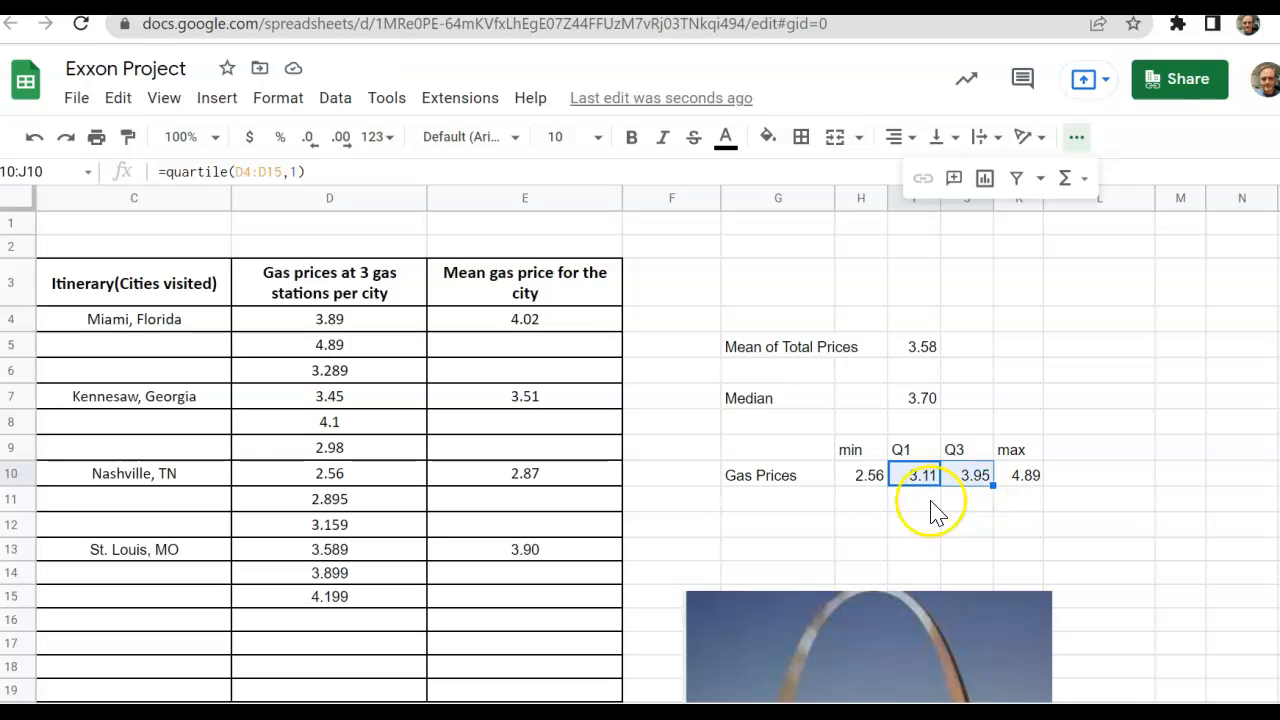
{"action": "left_click", "coordinate": [860, 503]}
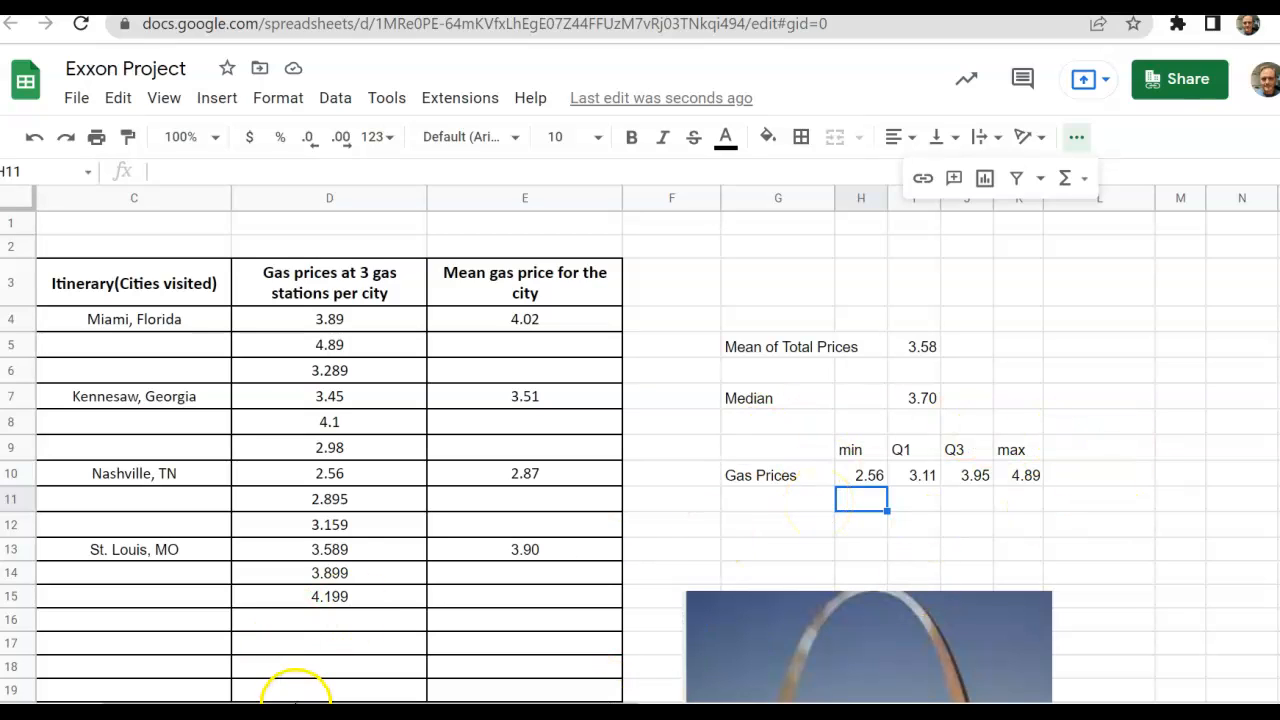
Step: Insert a candlestick chart from the Gas Prices row G10:K10 and move it up and right, clear of the Mean and Median labels
{"action": "scroll", "coordinate": [640, 450], "scroll_direction": "right", "scroll_amount": 6}
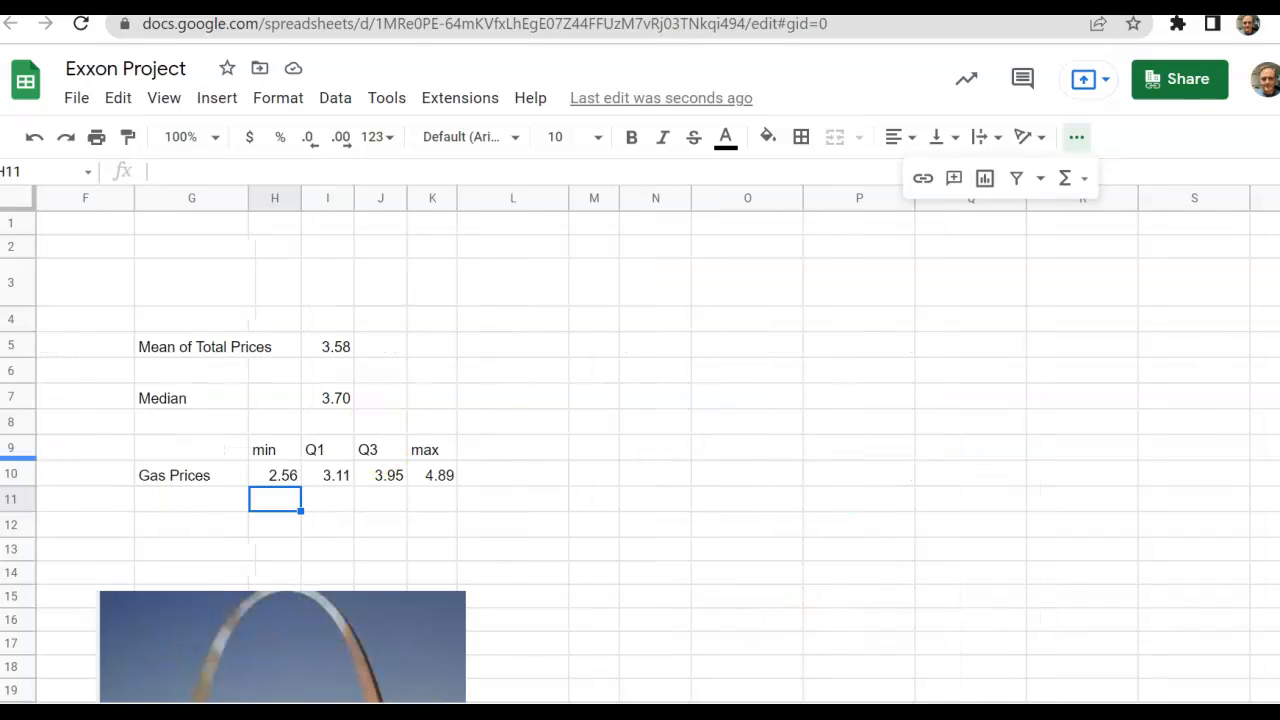
{"action": "left_click", "coordinate": [194, 518]}
{"action": "left_click", "coordinate": [218, 478]}
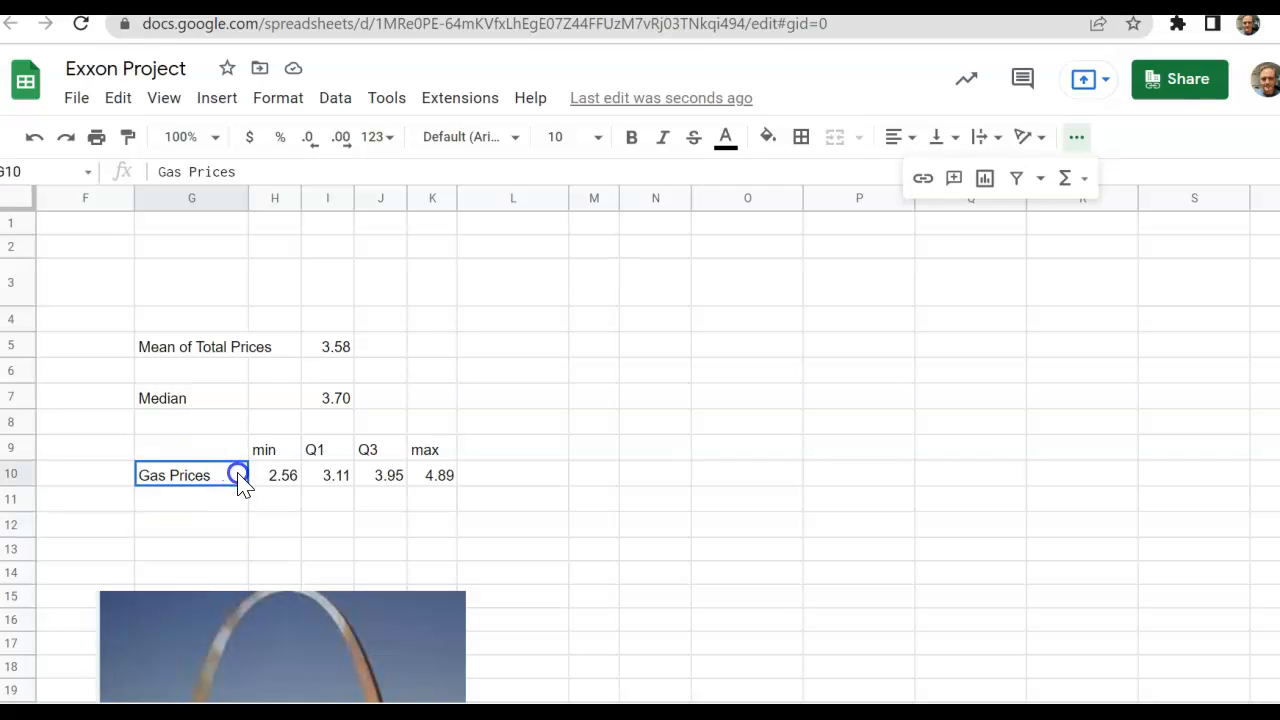
{"action": "left_click_drag", "start_coordinate": [248, 480], "coordinate": [432, 485]}
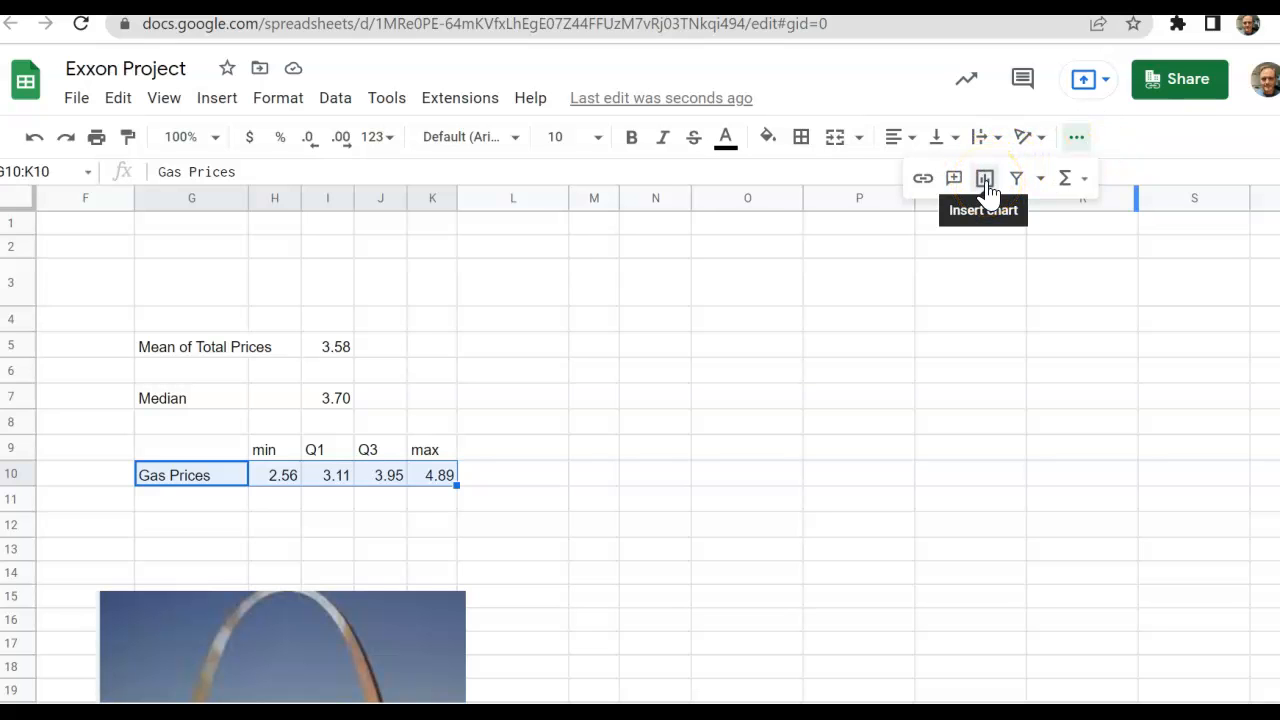
{"action": "left_click", "coordinate": [218, 100]}
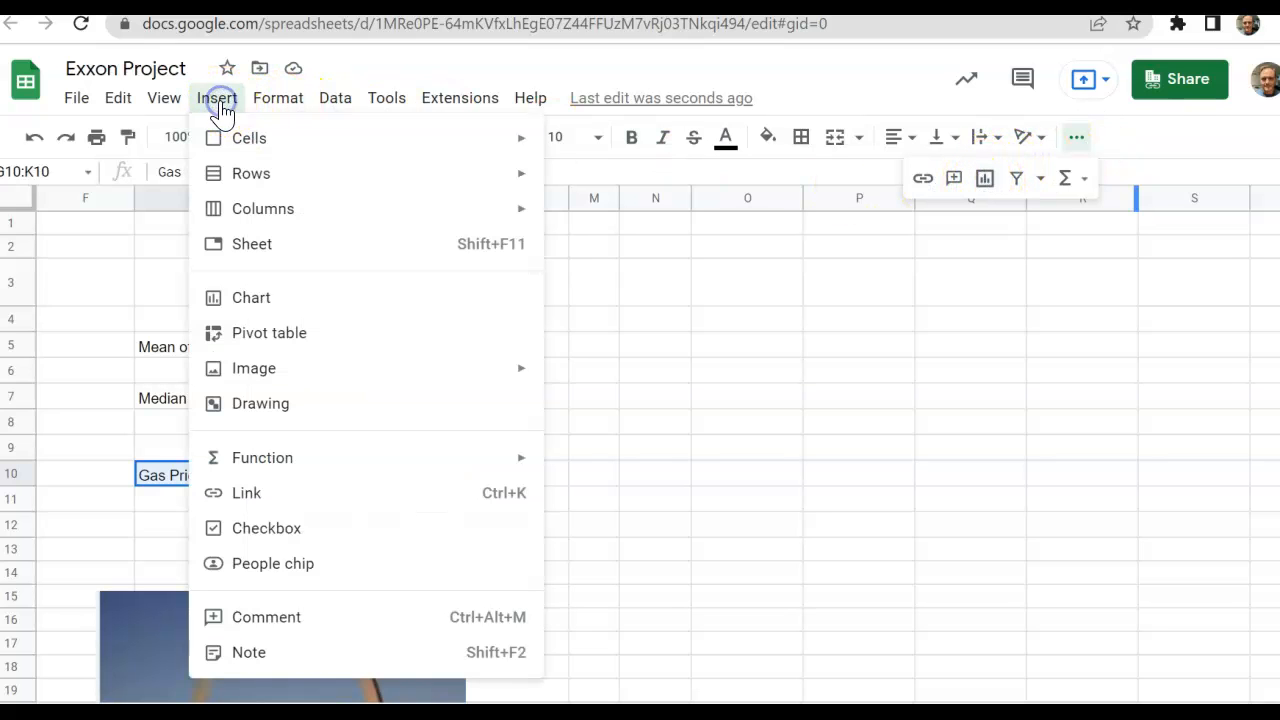
{"action": "left_click", "coordinate": [251, 300]}
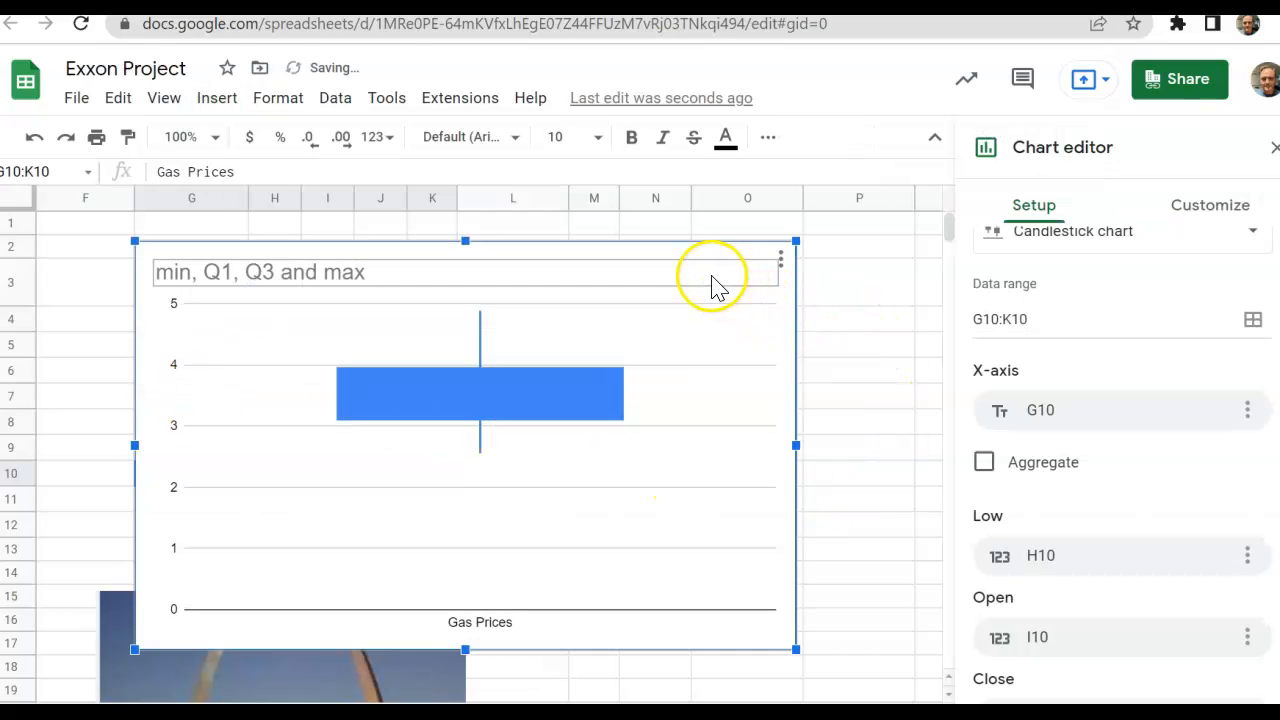
{"action": "left_click_drag", "start_coordinate": [720, 300], "coordinate": [883, 266]}
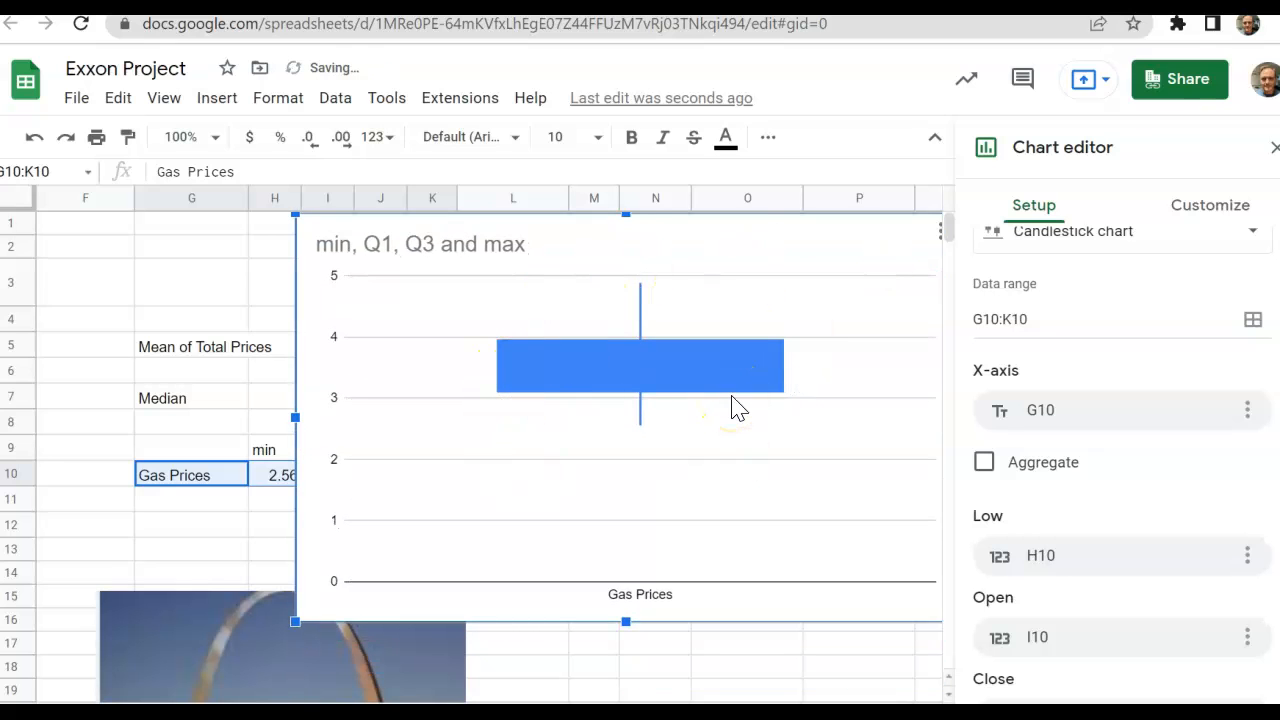
{"action": "left_click", "coordinate": [614, 276]}
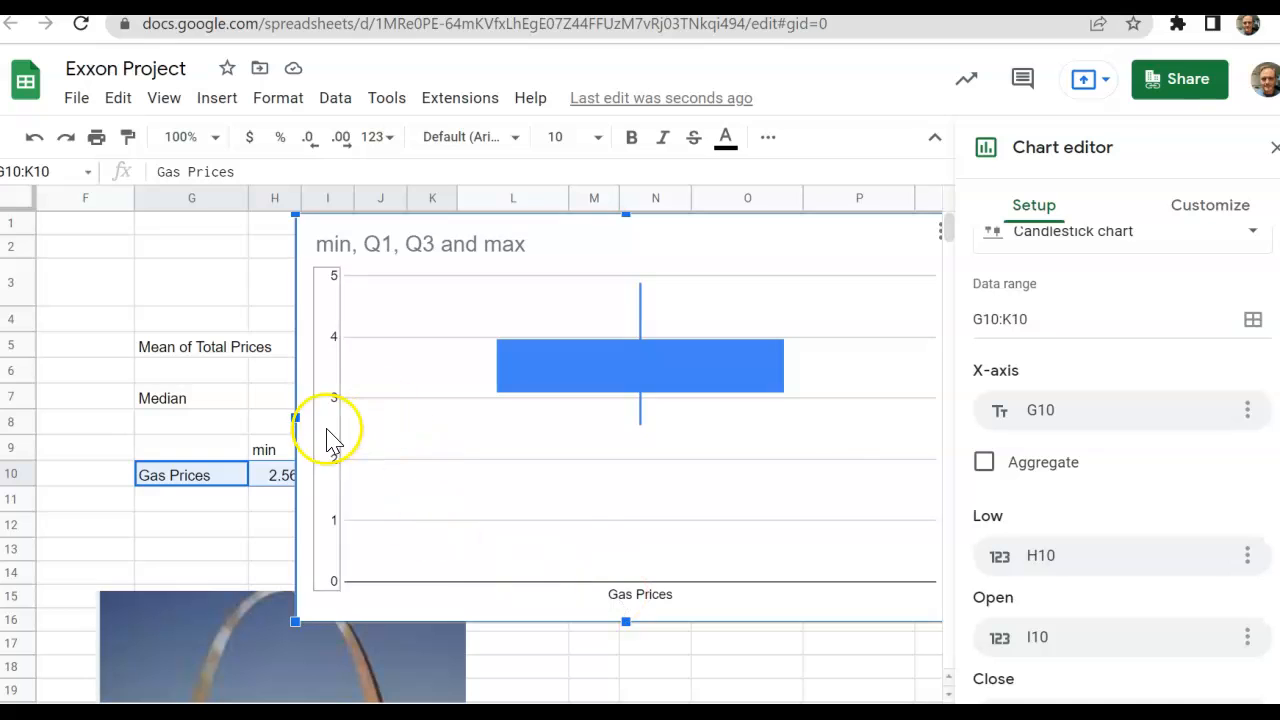
Step: Set the candlestick chart's vertical axis range to a minimum of 2 and a maximum of 5
{"action": "left_click", "coordinate": [1222, 208]}
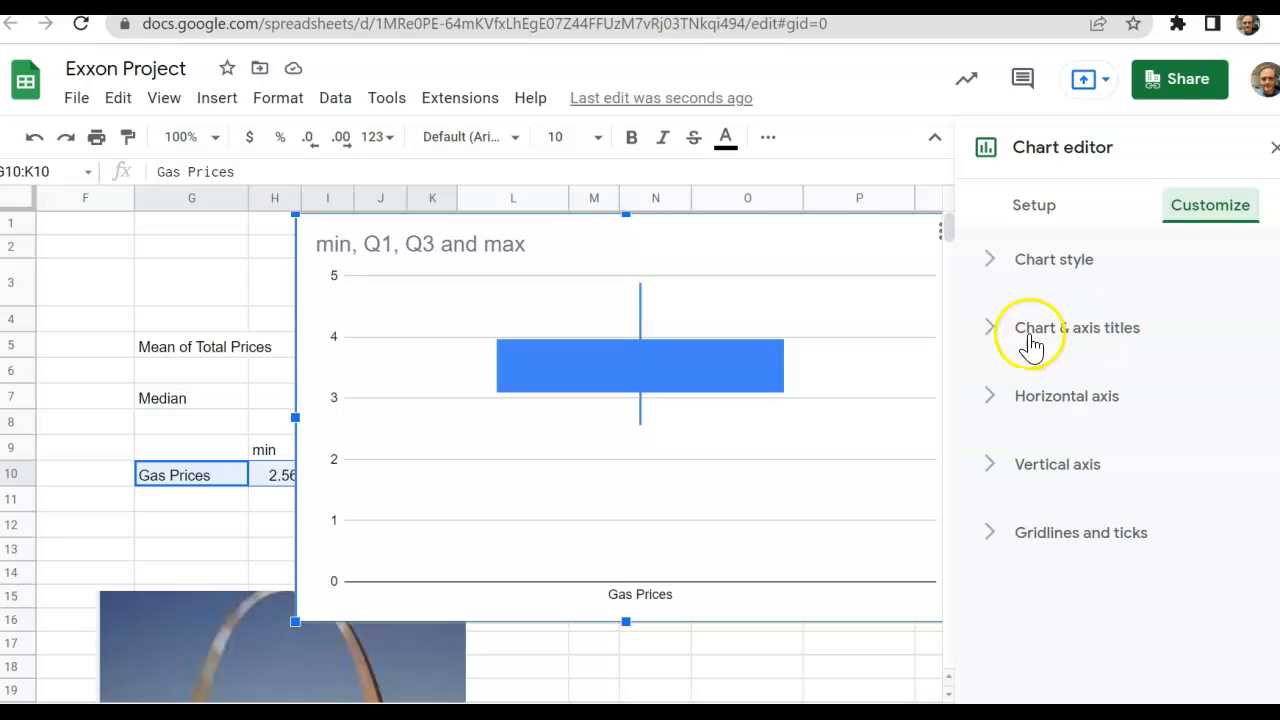
{"action": "left_click", "coordinate": [993, 475]}
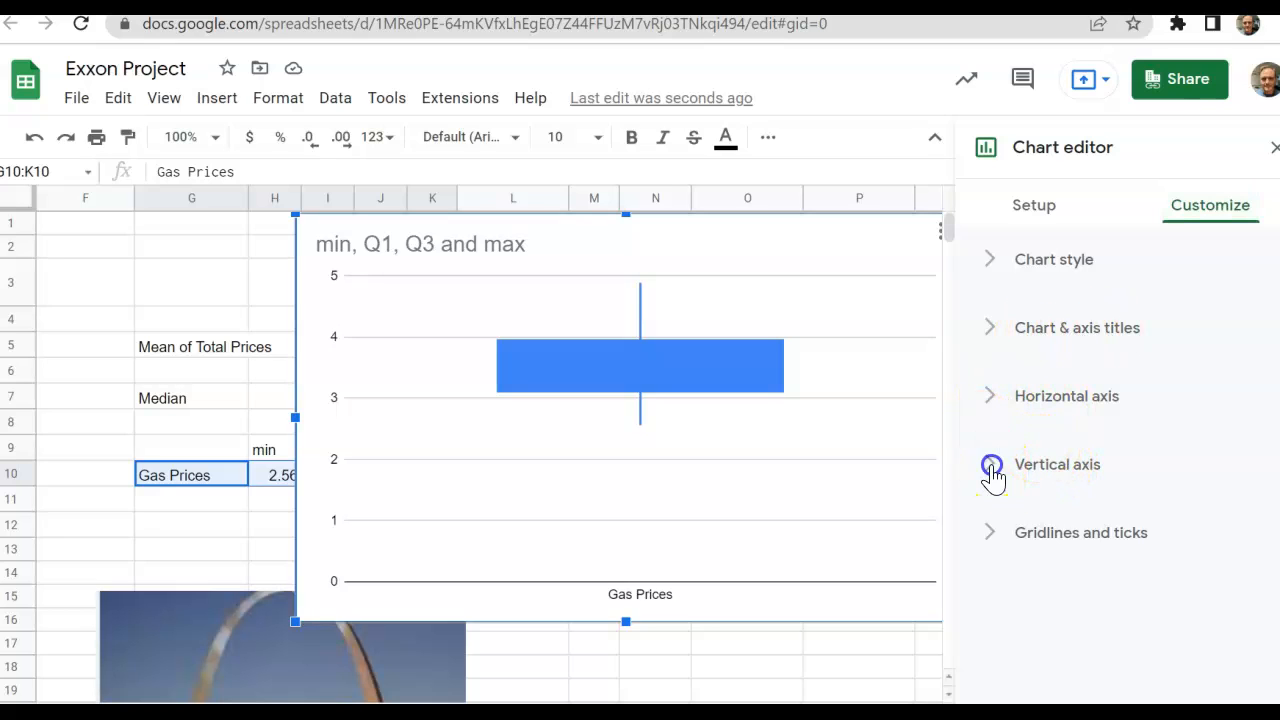
{"action": "left_click", "coordinate": [990, 472]}
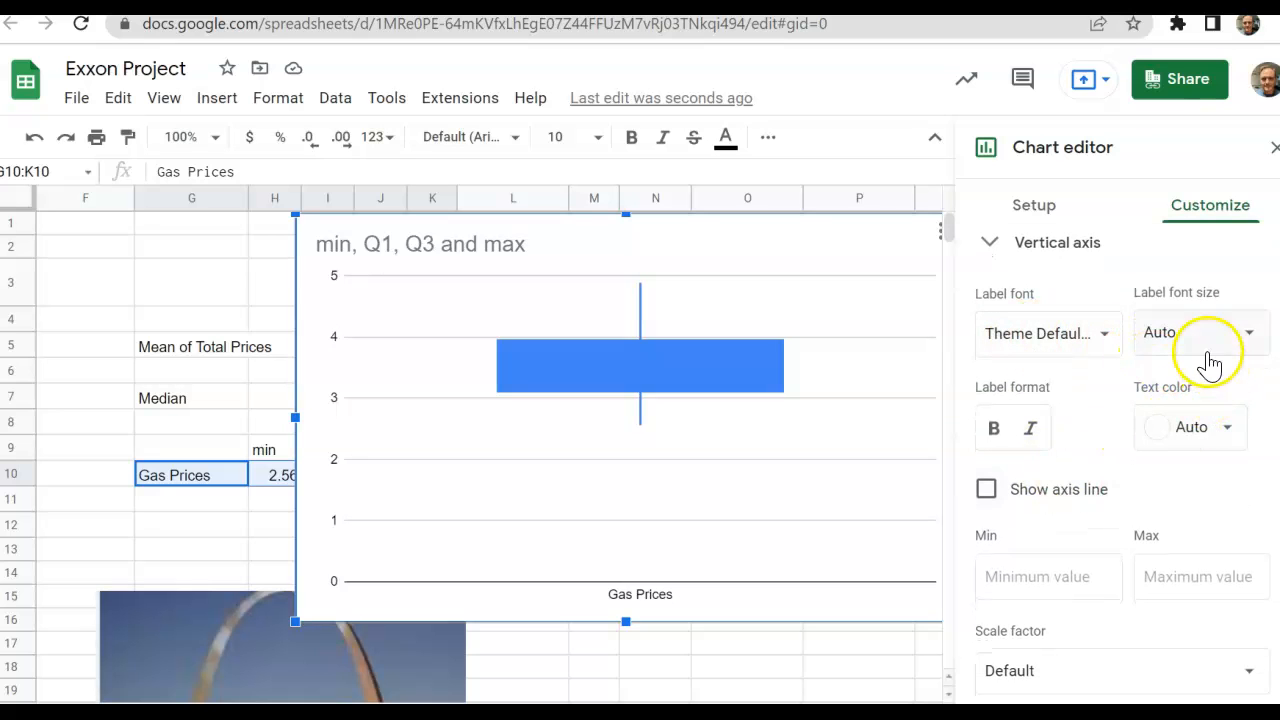
{"action": "left_click", "coordinate": [1107, 400]}
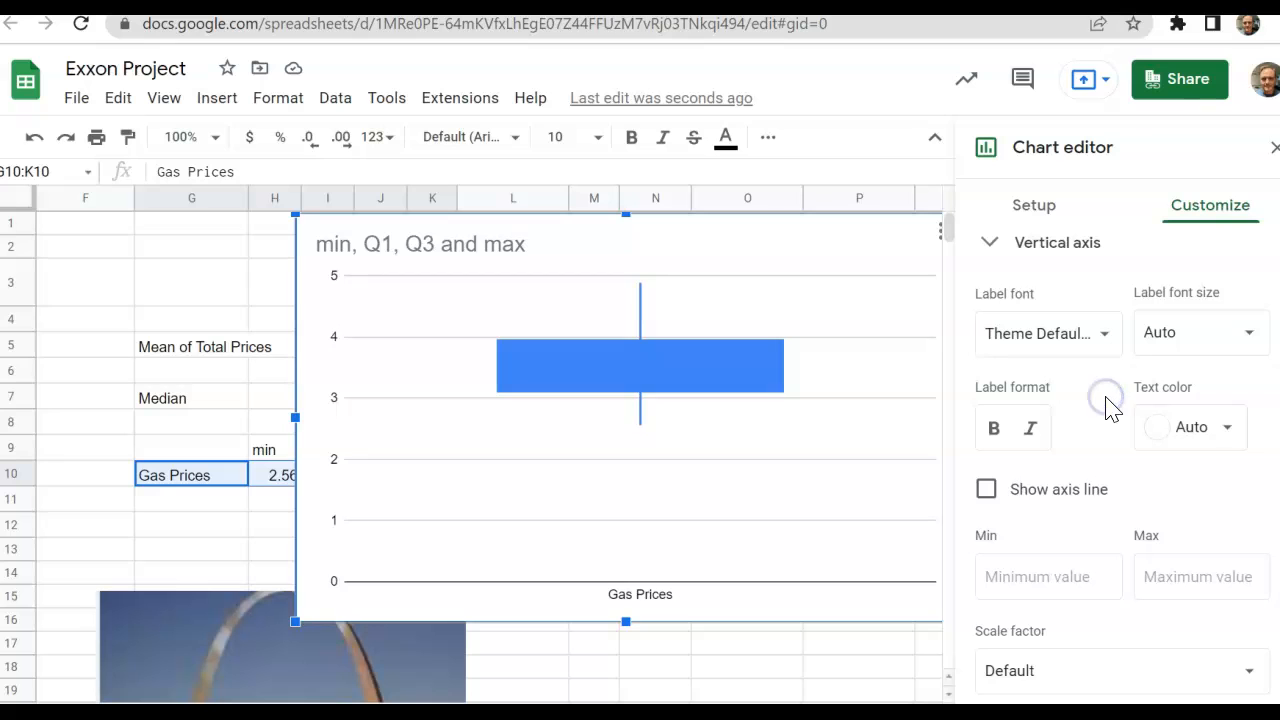
{"action": "scroll", "coordinate": [1107, 400], "scroll_direction": "down", "scroll_amount": 2}
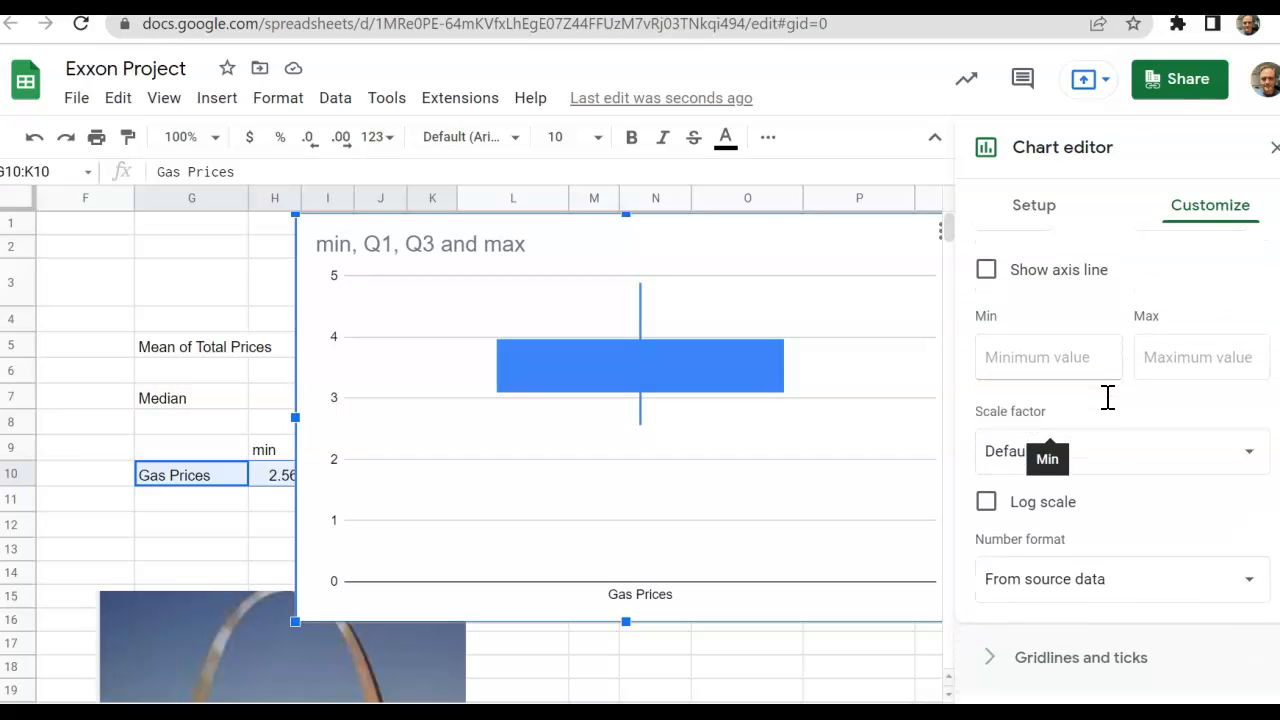
{"action": "left_click", "coordinate": [1003, 360]}
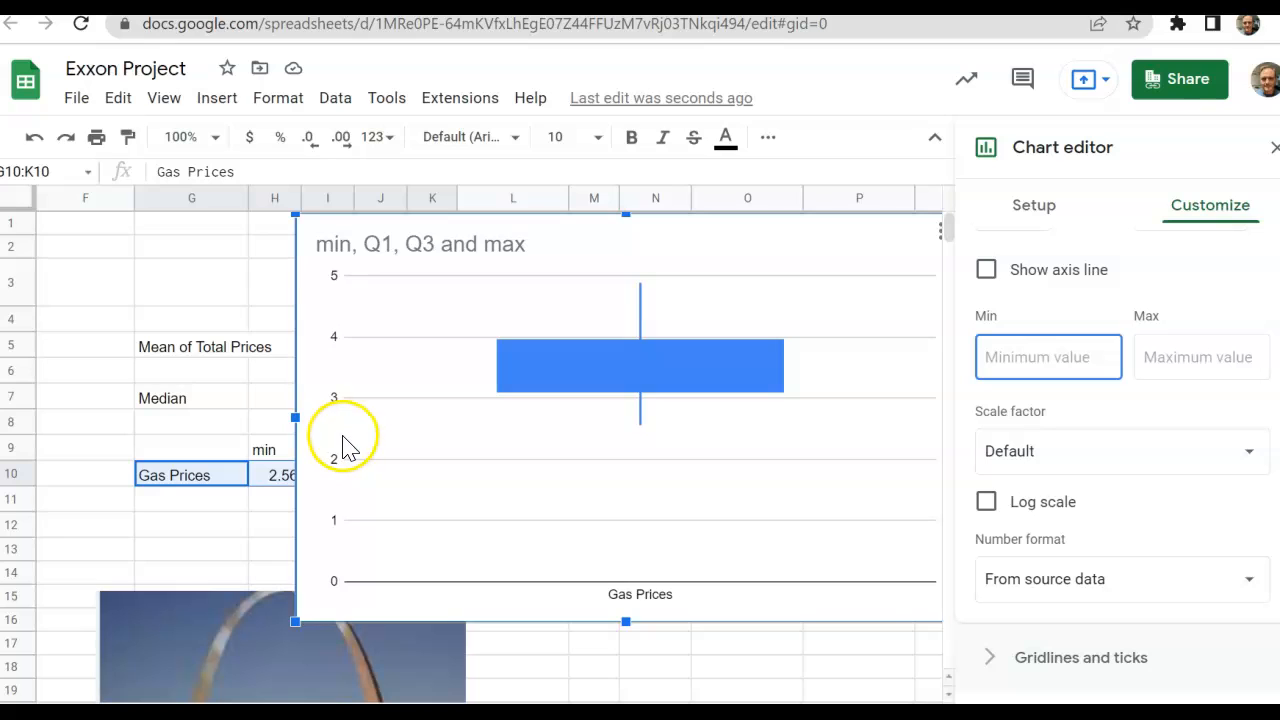
{"action": "type", "text": "2"}
{"action": "left_click", "coordinate": [1168, 363]}
{"action": "type", "text": "5"}
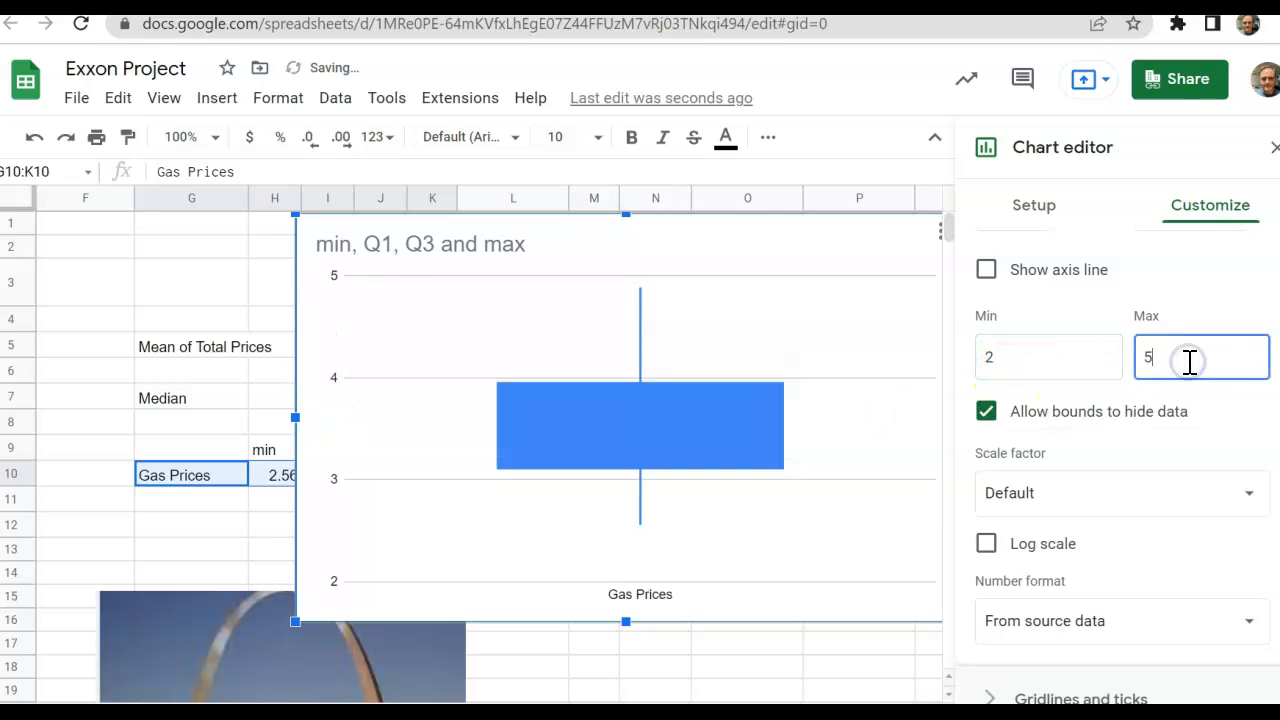
Step: Disallow the vertical axis bounds from hiding data, keeping the 2 to 5 range, and collapse the axis settings
{"action": "left_click", "coordinate": [1228, 430]}
{"action": "scroll", "coordinate": [1228, 440], "scroll_direction": "down", "scroll_amount": 1}
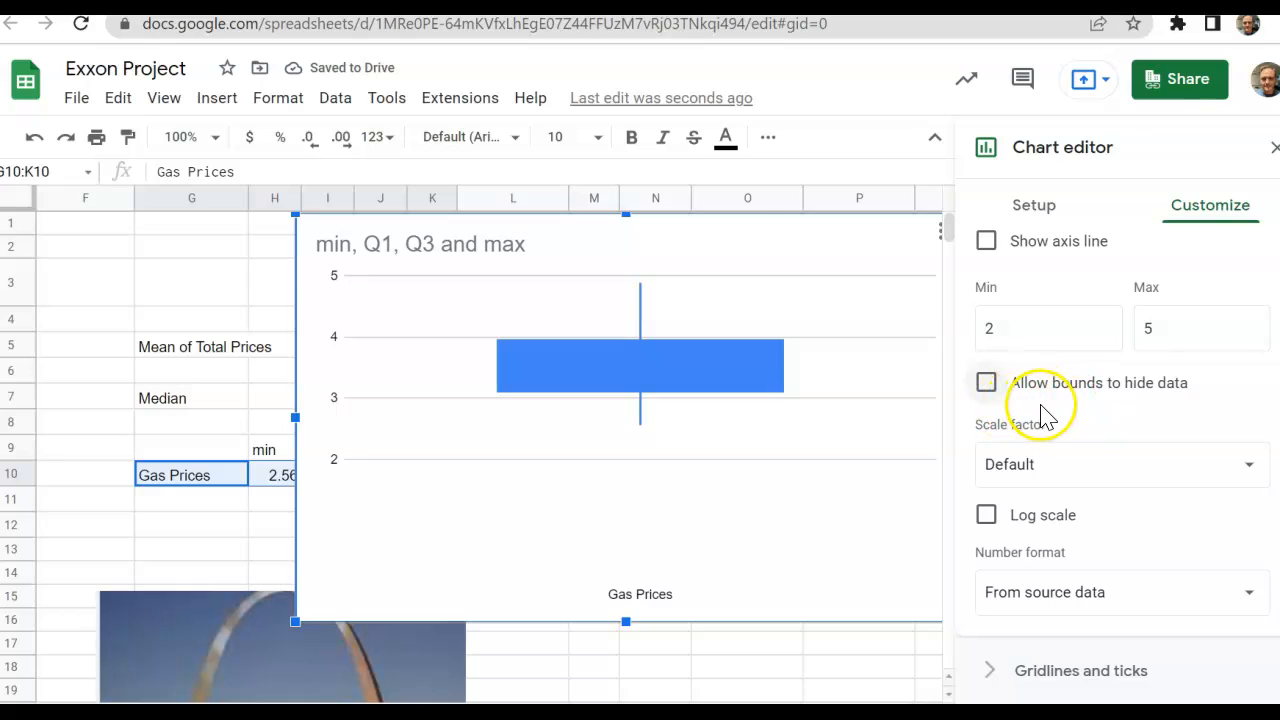
{"action": "scroll", "coordinate": [1050, 412], "scroll_direction": "down", "scroll_amount": 1}
{"action": "scroll", "coordinate": [1048, 416], "scroll_direction": "up", "scroll_amount": 5}
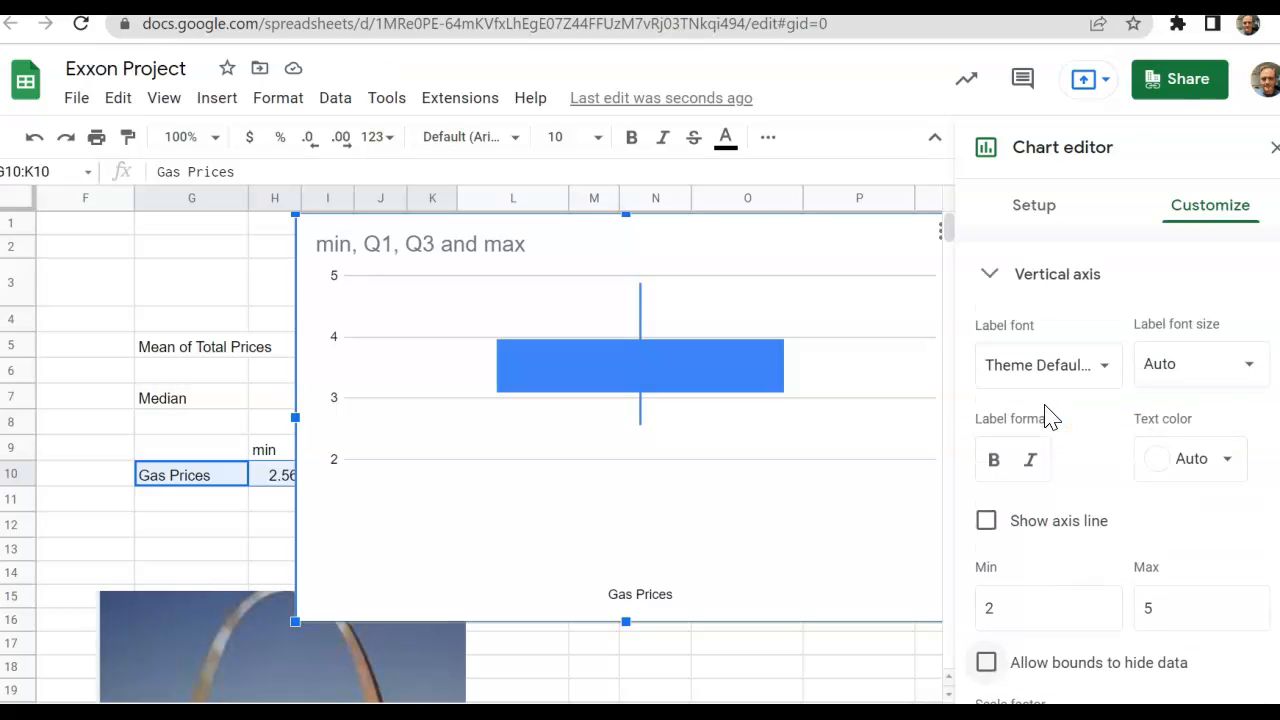
{"action": "left_click", "coordinate": [988, 464]}
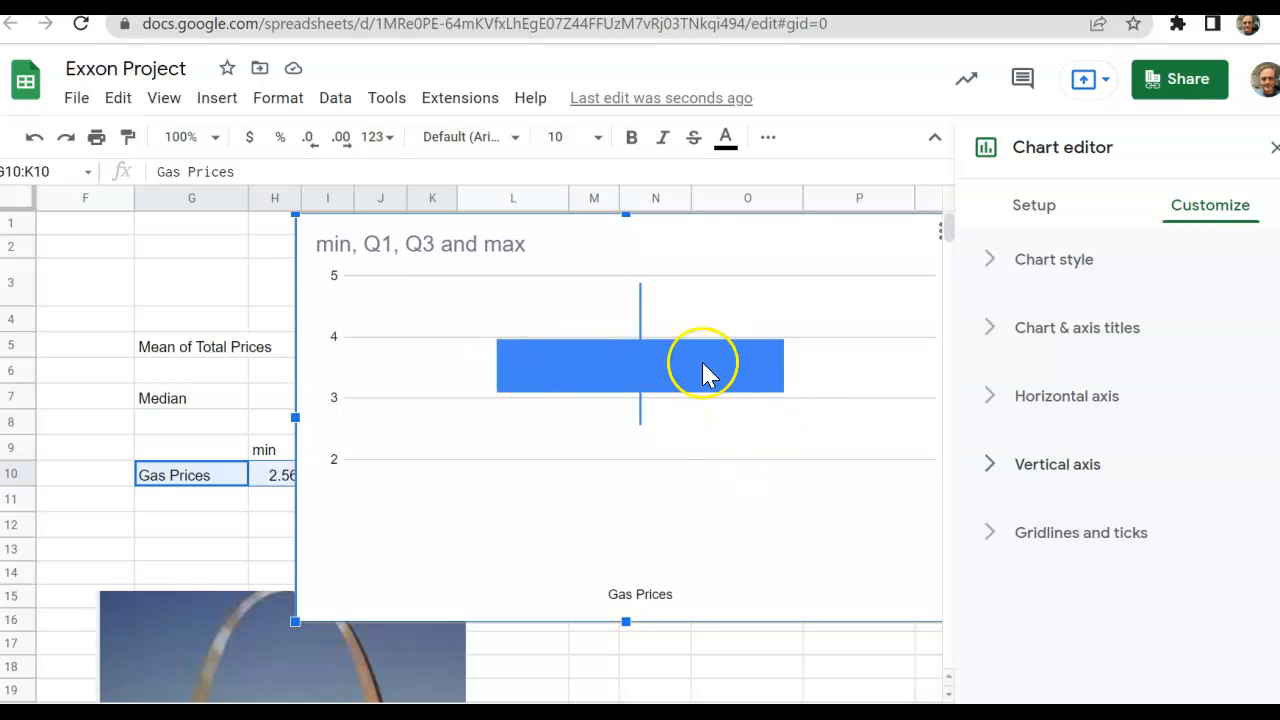
Step: Move the candlestick chart below the Median row, starting at column F, and stretch its upper edge up to row 1
{"action": "left_click_drag", "start_coordinate": [712, 497], "coordinate": [395, 680]}
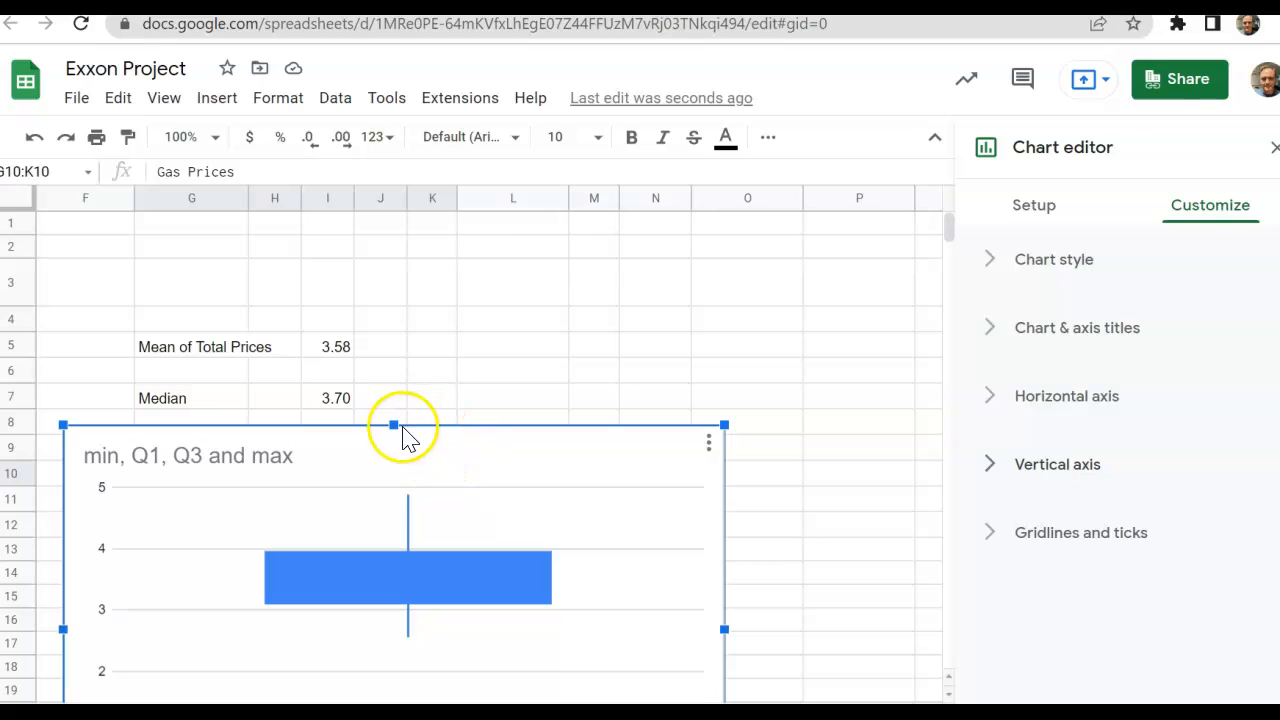
{"action": "left_click_drag", "start_coordinate": [393, 425], "coordinate": [403, 213]}
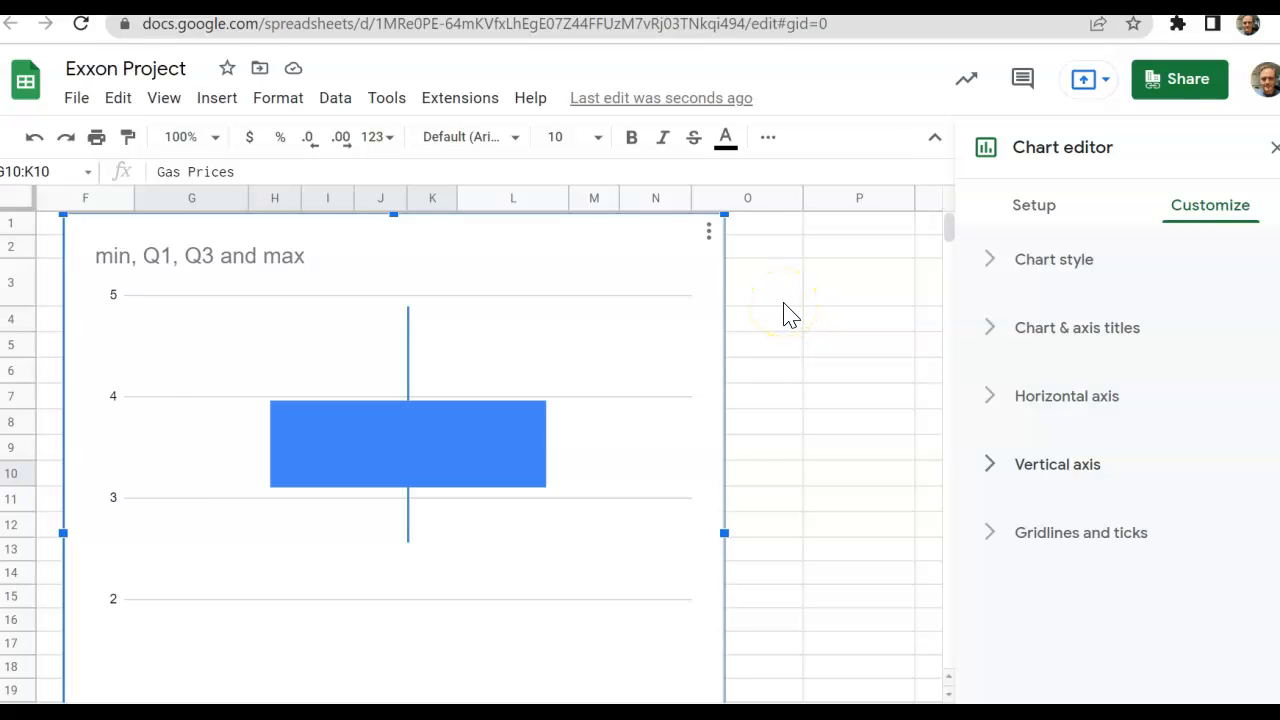
Step: Delete the candlestick chart from the sheet, keeping the Gas Prices summary in G10:K10
{"action": "key", "text": "Delete"}
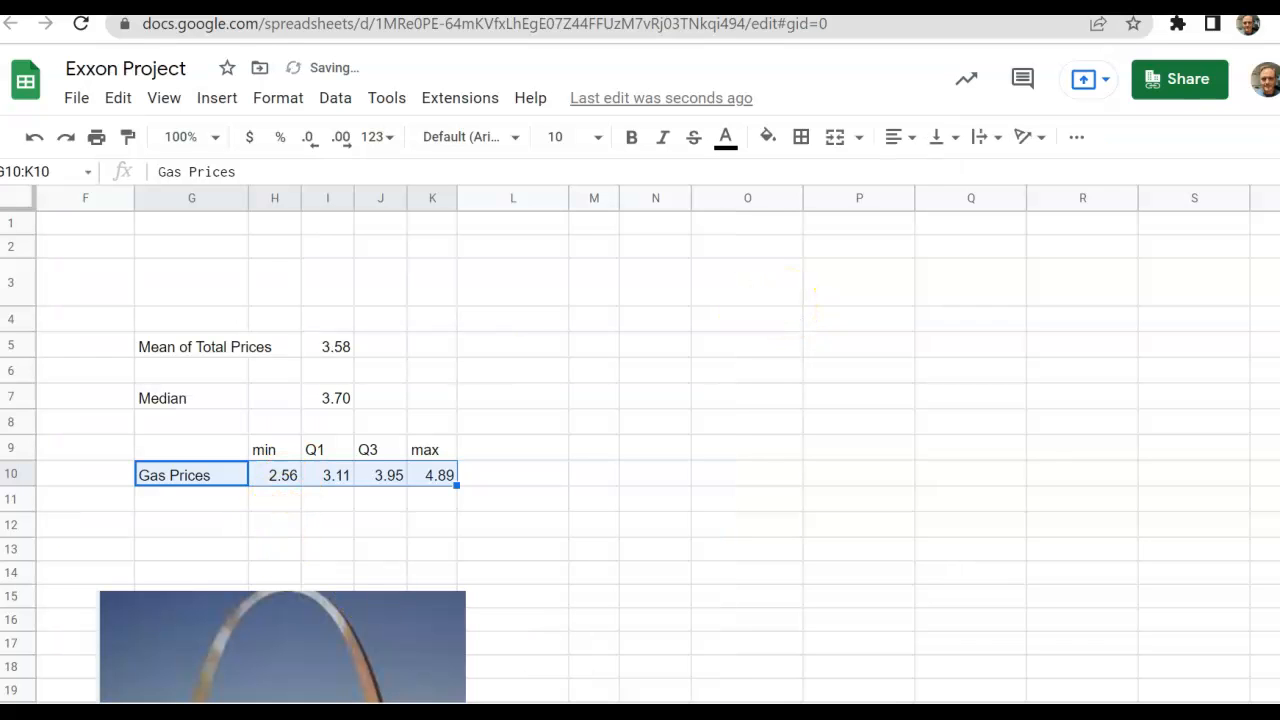
{"action": "scroll", "coordinate": [815, 290], "scroll_direction": "left", "scroll_amount": 5}
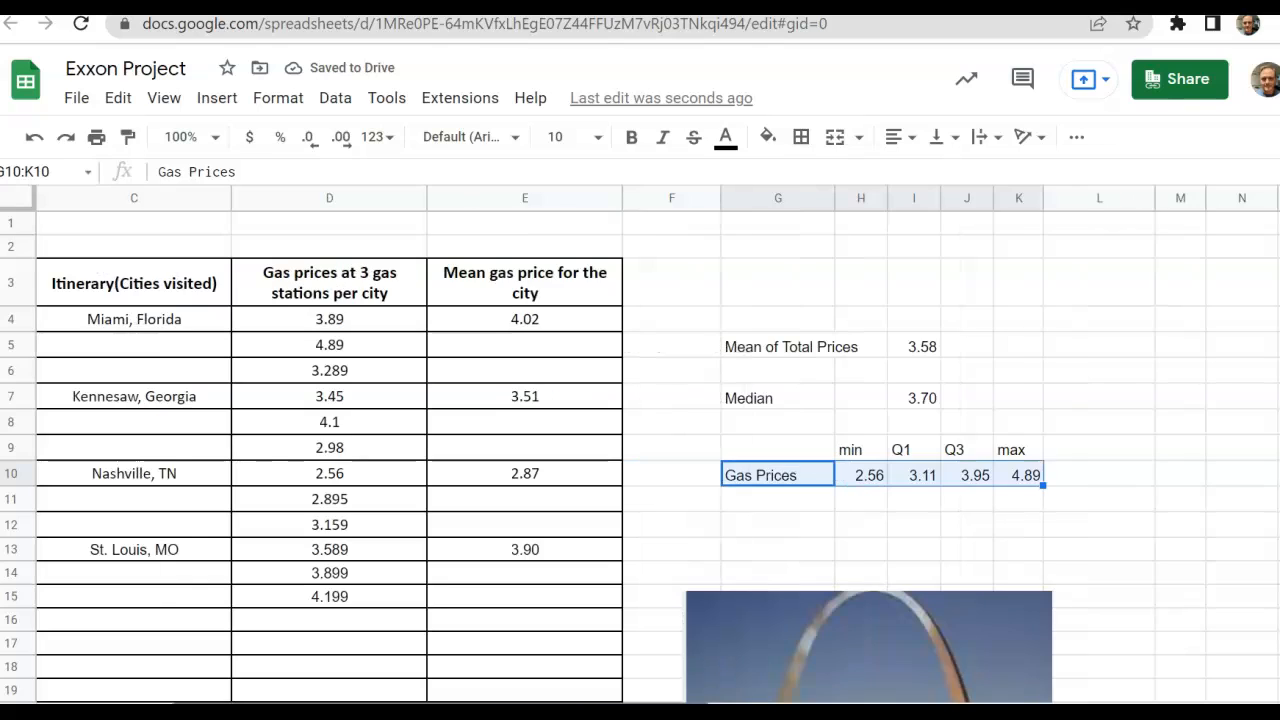